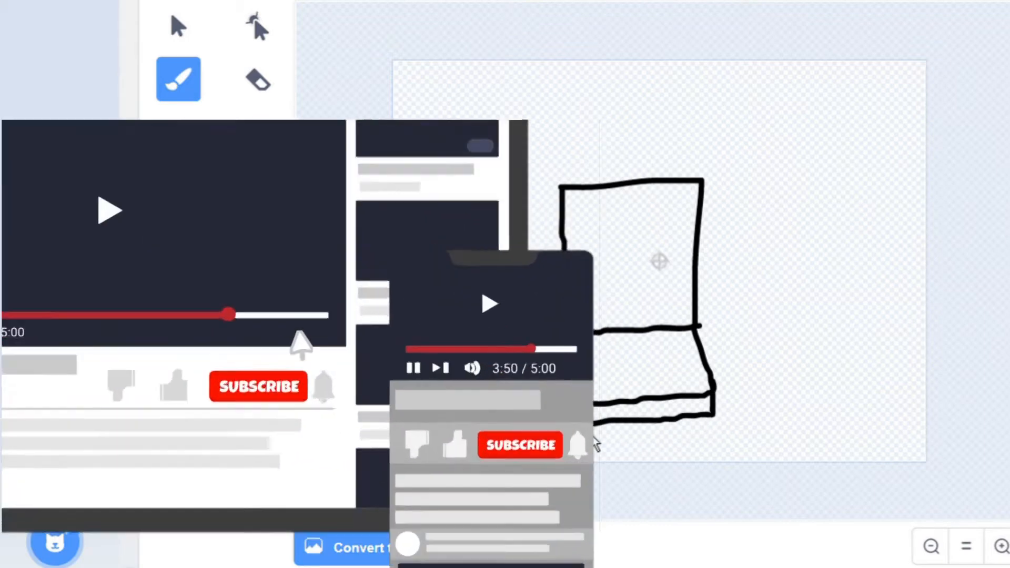
Brush in the chair's front legs and the thin top edge of the backrest in black outline.
mouse_move(594, 437)
mouse_down()
mouse_move(589, 460)
mouse_move(609, 437)
mouse_move(619, 448)
mouse_move(613, 463)
mouse_up()
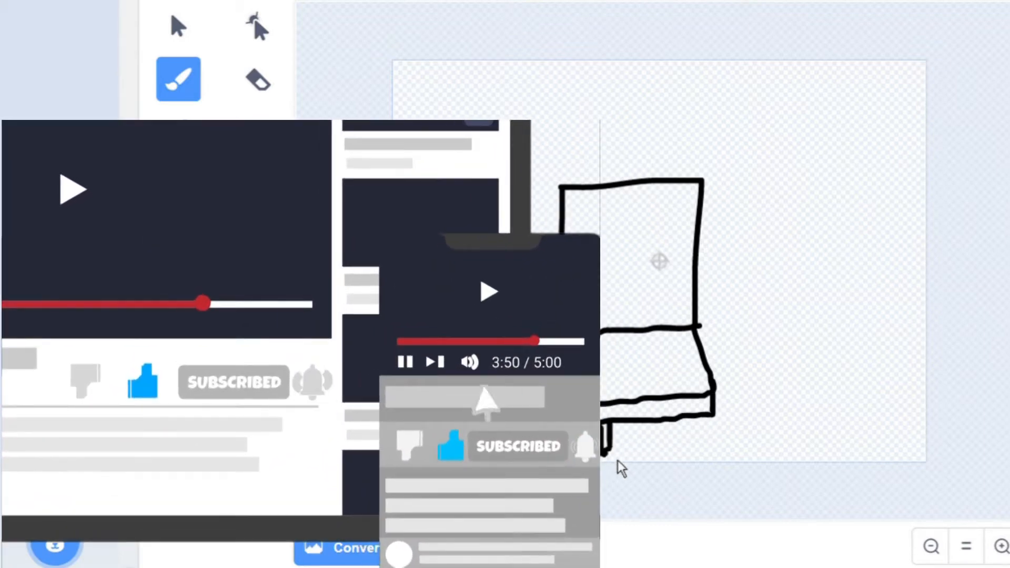
drag(690, 429, 685, 447)
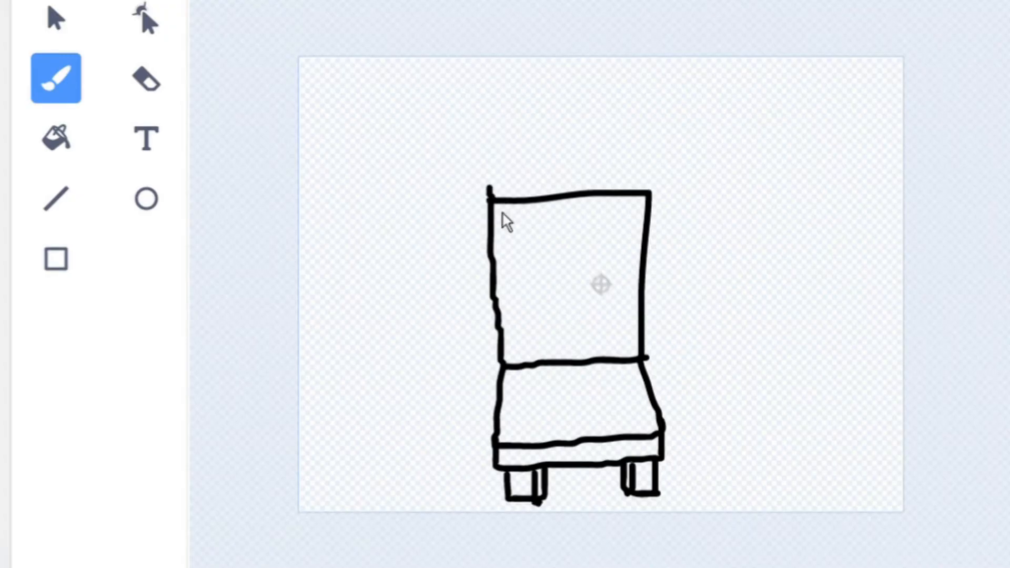
drag(373, 306, 448, 301)
drag(651, 190, 652, 198)
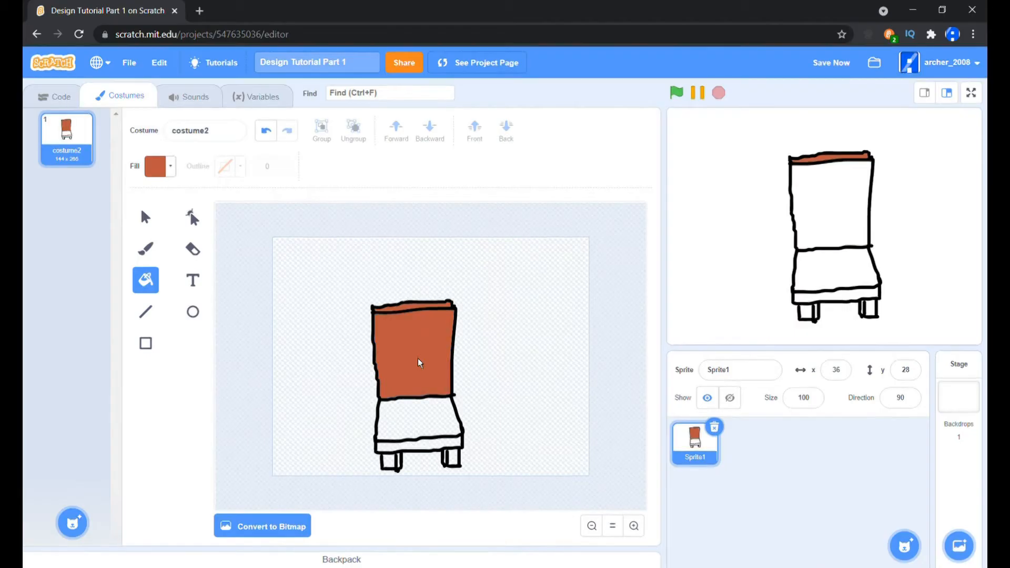
Fill the chair's backrest, seat, seat edge and legs with reddish-brown and preview the drawing full screen.
click(417, 359)
click(417, 421)
click(416, 454)
click(392, 464)
click(451, 459)
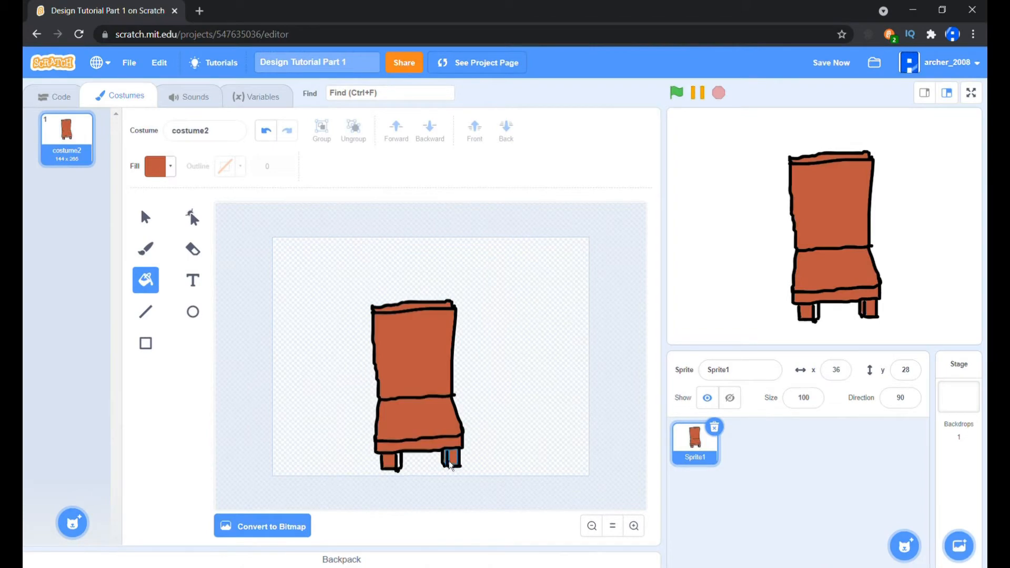
click(971, 93)
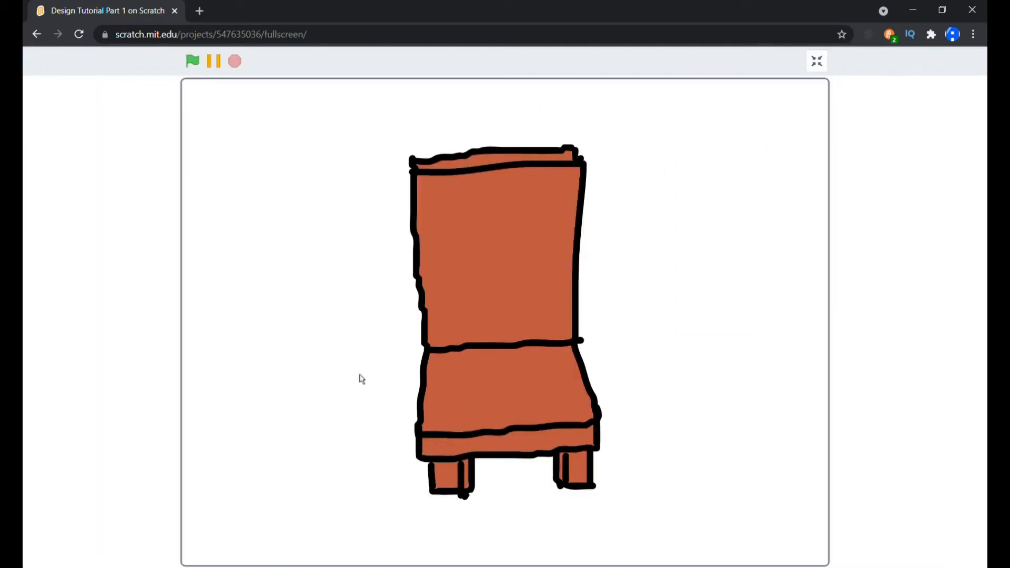
key(Escape)
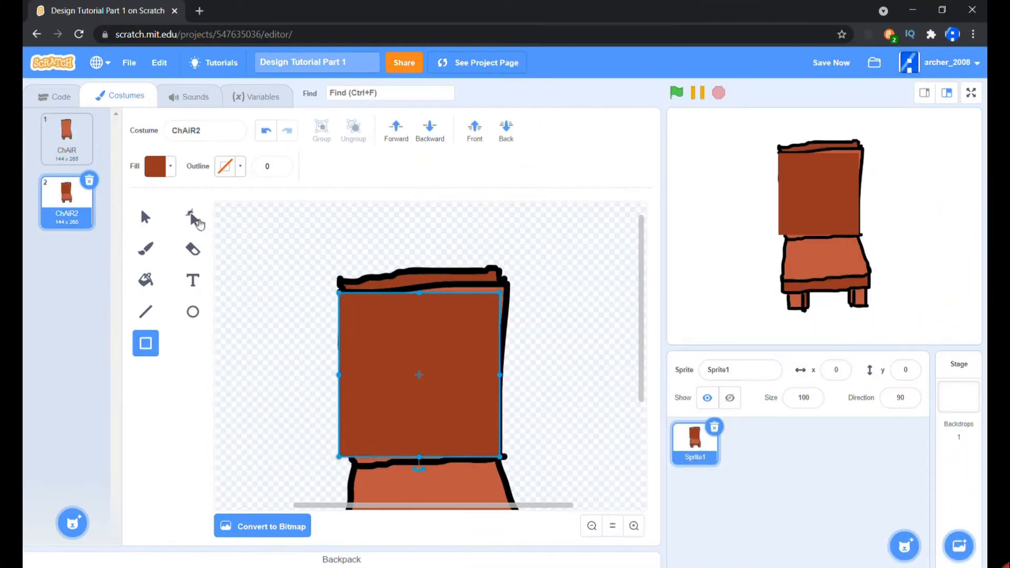
Reshape the dark brown backrest rectangle by its corner points so it tapers toward the seat and follows the sketch.
click(193, 217)
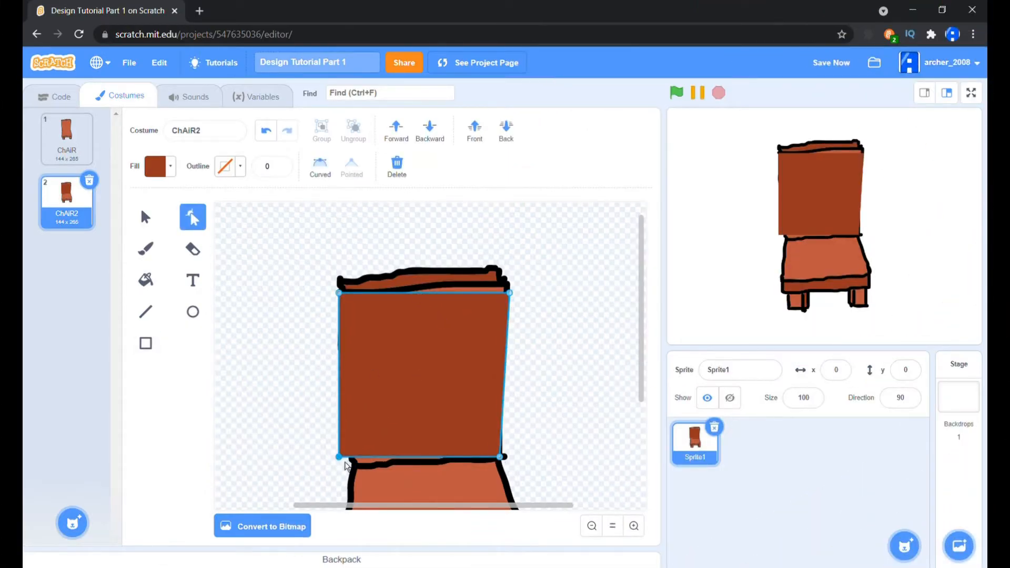
click(618, 528)
key(Right)
key(Right)
key(Right)
key(Right)
key(Right)
key(Right)
key(Right)
key(Right)
click(474, 372)
key(Left)
key(Left)
key(Left)
key(Left)
key(Left)
key(Left)
key(Left)
key(Left)
key(Left)
key(Left)
click(526, 373)
click(145, 217)
click(439, 333)
Draw a dark brown rectangle over the seat and reshape its lower corners outward to match the sketched seat.
click(151, 337)
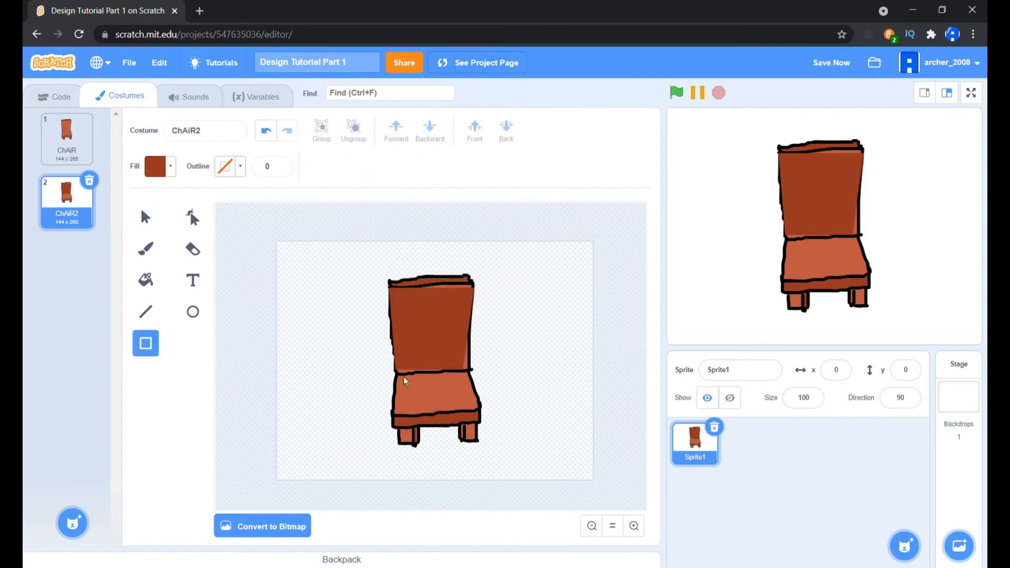
drag(395, 370, 462, 406)
click(193, 217)
click(634, 526)
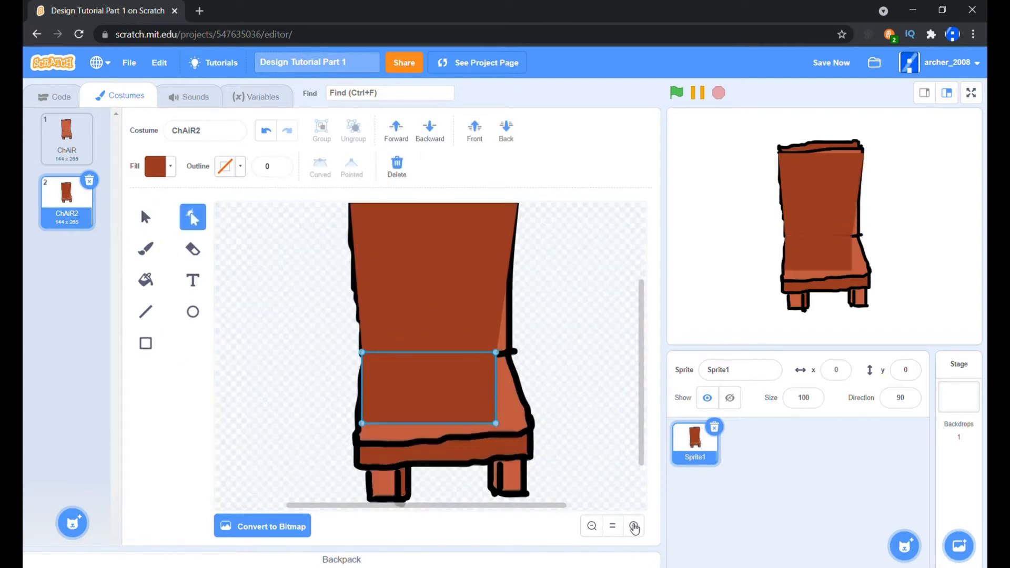
scroll(535, 393, down, 2)
click(615, 525)
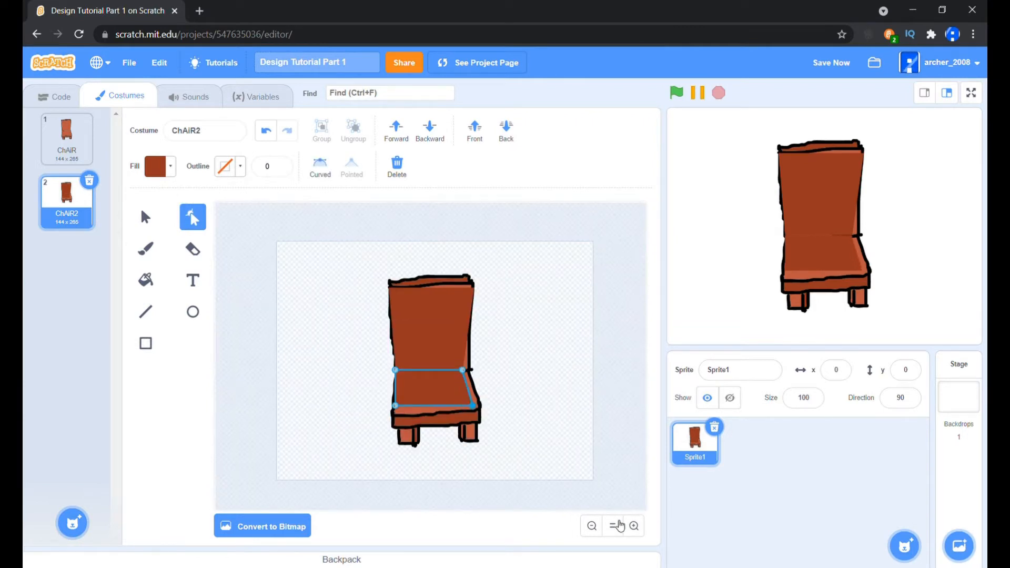
key(Left)
key(Left)
key(Left)
key(Left)
key(Left)
key(Left)
key(Left)
key(Left)
key(Left)
key(Left)
key(Left)
key(Left)
key(Left)
click(515, 372)
Nudge the seat shape up to meet the backrest and shift both shapes together slightly right and down.
click(144, 218)
click(461, 388)
key(Up)
key(Up)
shift+click(462, 317)
drag(456, 327, 464, 344)
key(shift+Up)
key(shift+Up)
key(shift+Down)
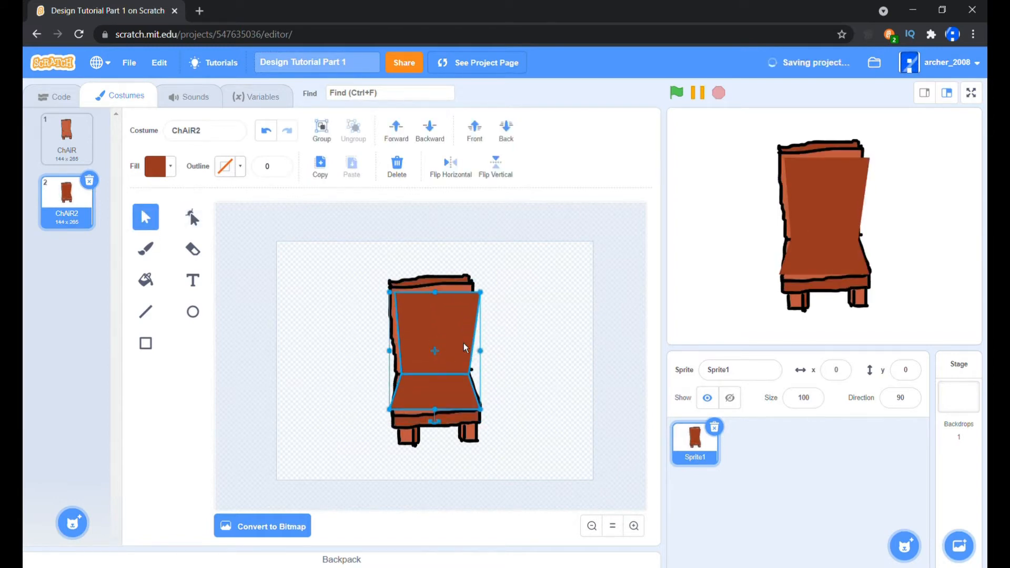
Stretch the backrest shape upward by its upper edge.
click(515, 341)
click(439, 344)
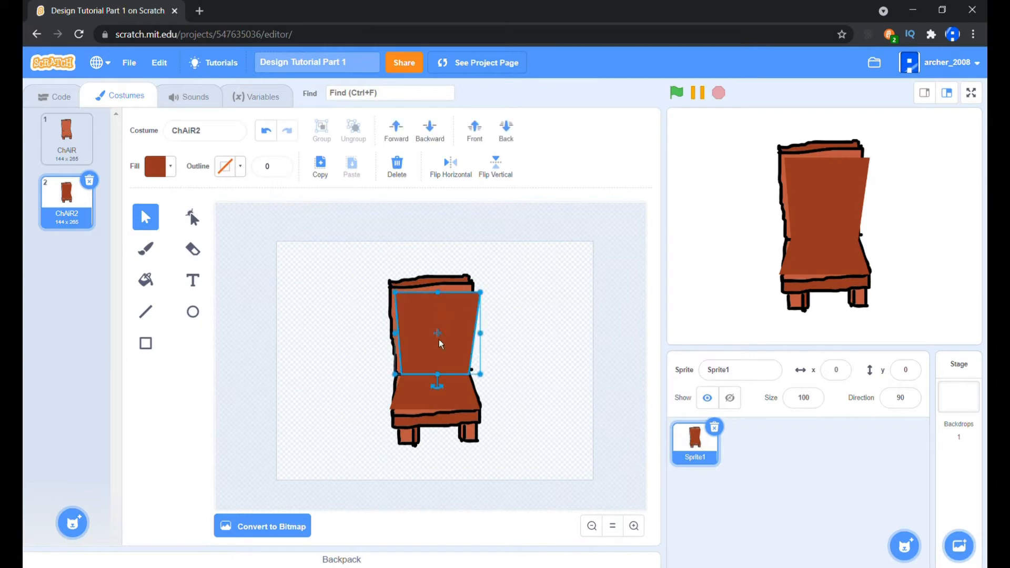
drag(440, 297, 441, 289)
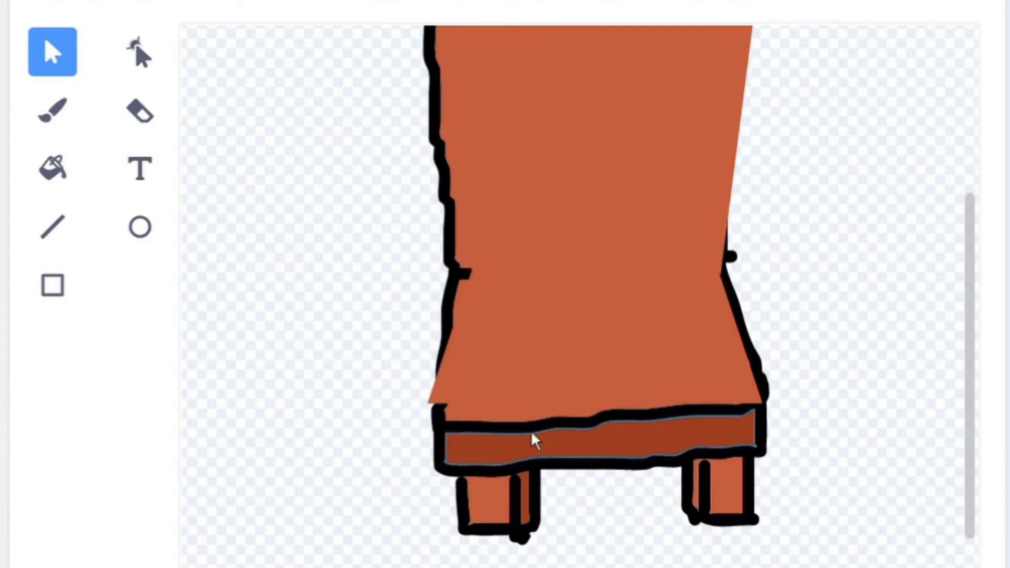
Draw a thin rectangle for the seat's front edge and align it directly beneath the seat shape.
key(r)
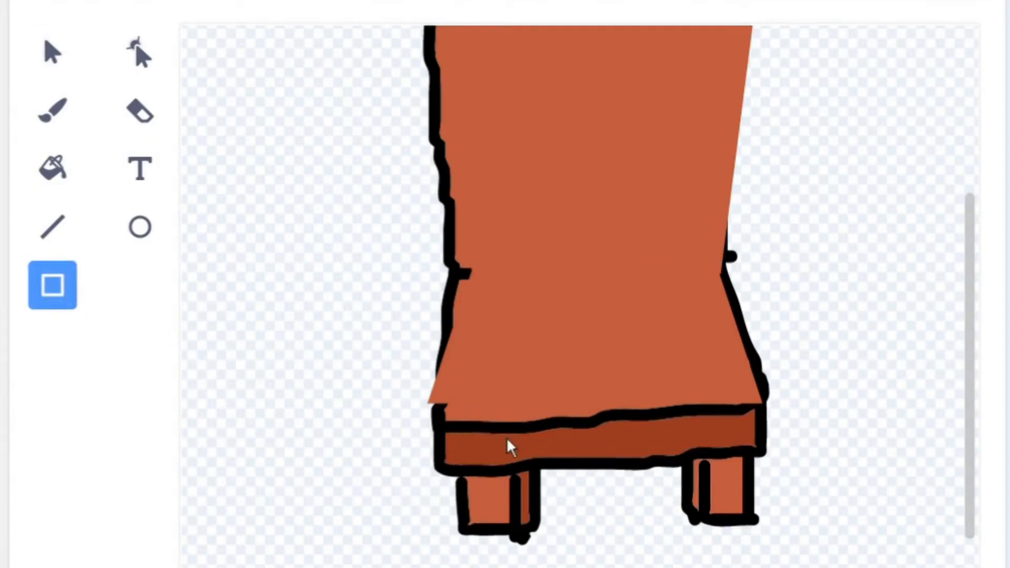
drag(438, 423, 772, 468)
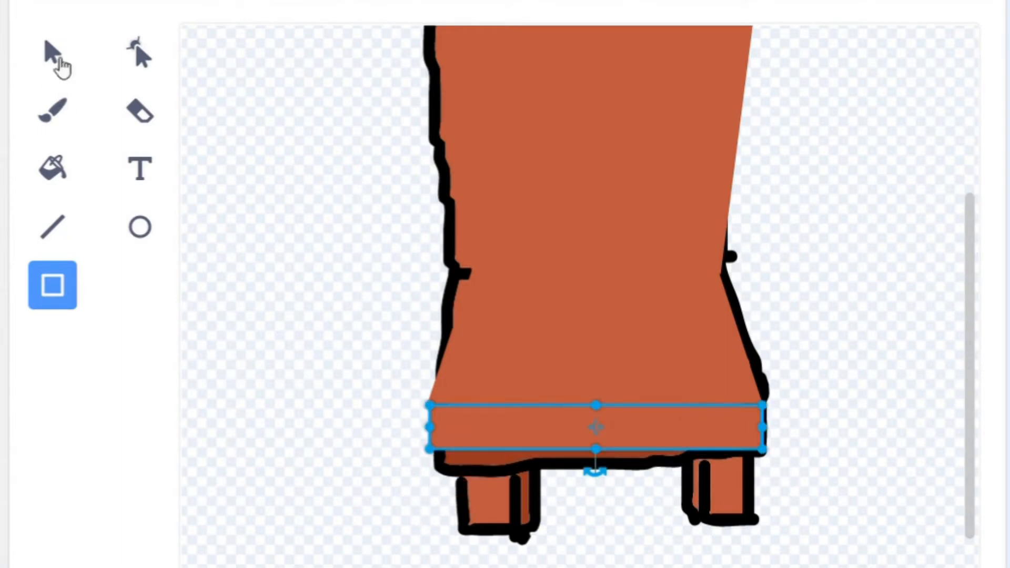
click(56, 58)
key(Left)
key(Up)
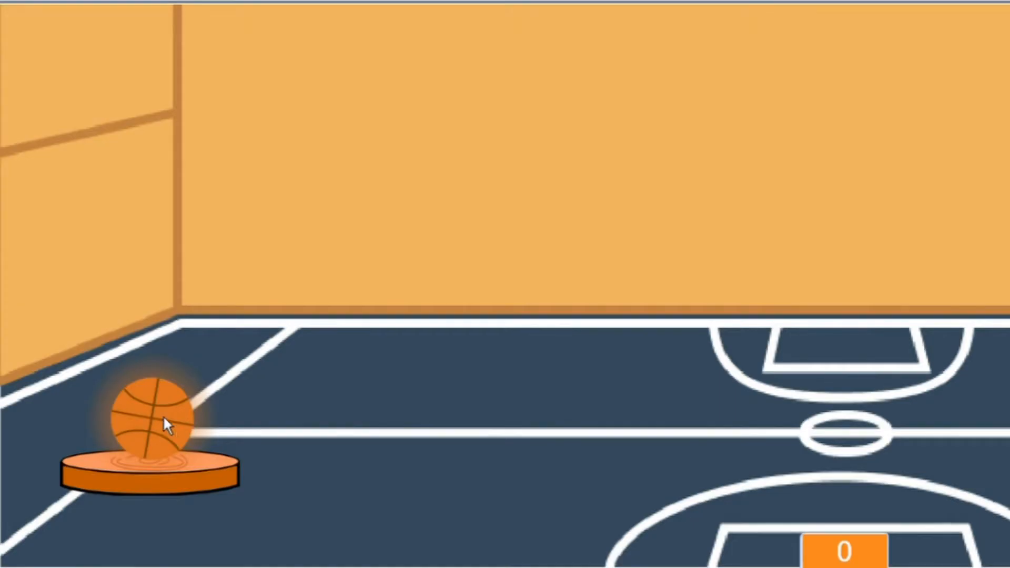
mouse_move(162, 419)
mouse_down()
mouse_move(234, 241)
mouse_move(272, 209)
mouse_up()
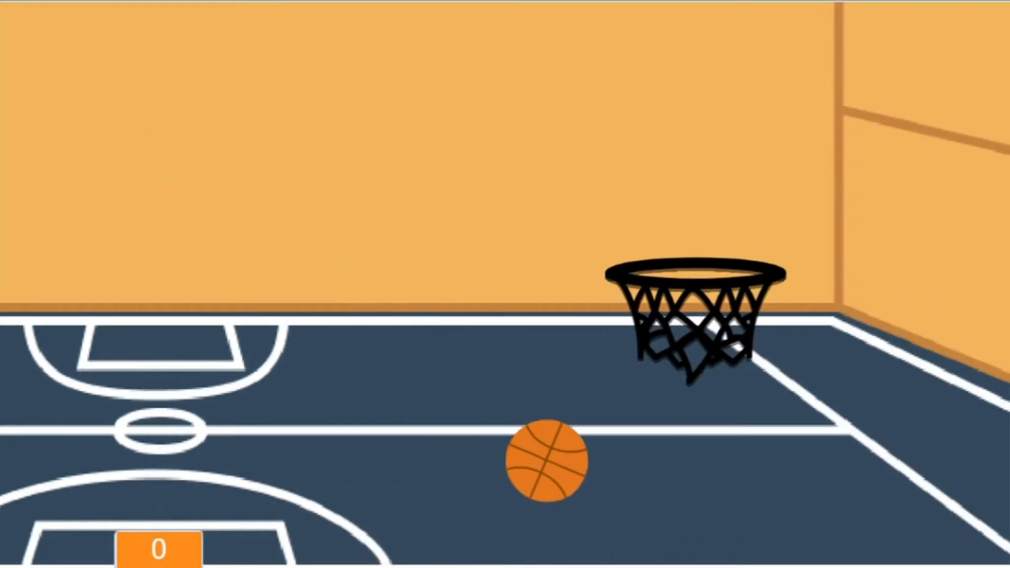
drag(716, 496, 749, 327)
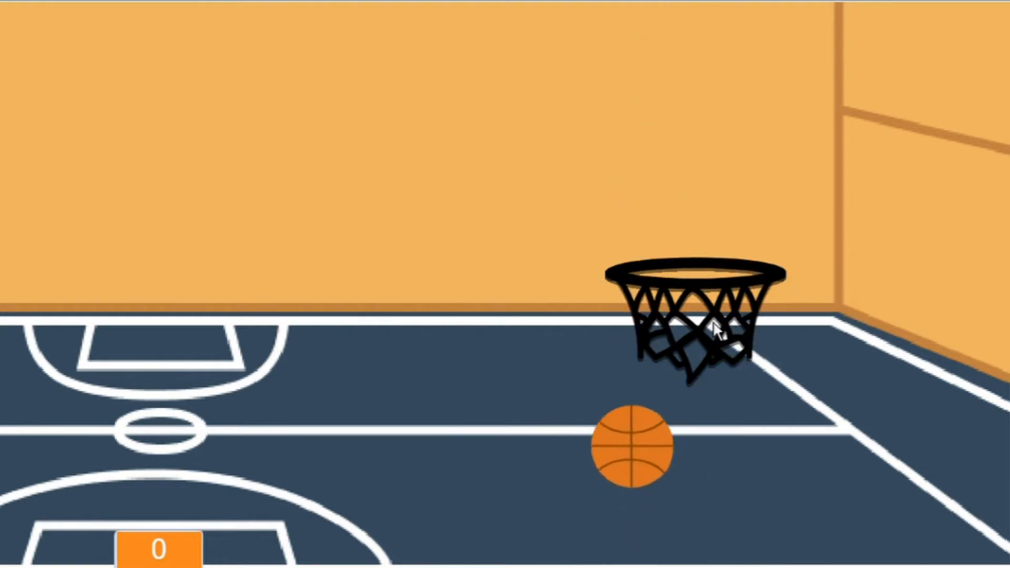
drag(580, 522, 602, 292)
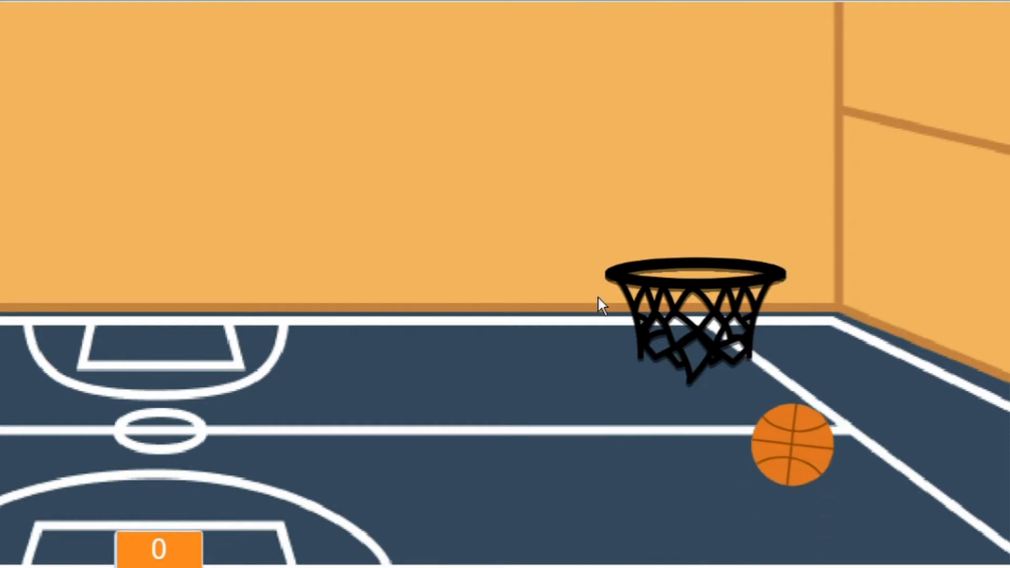
drag(862, 465, 839, 350)
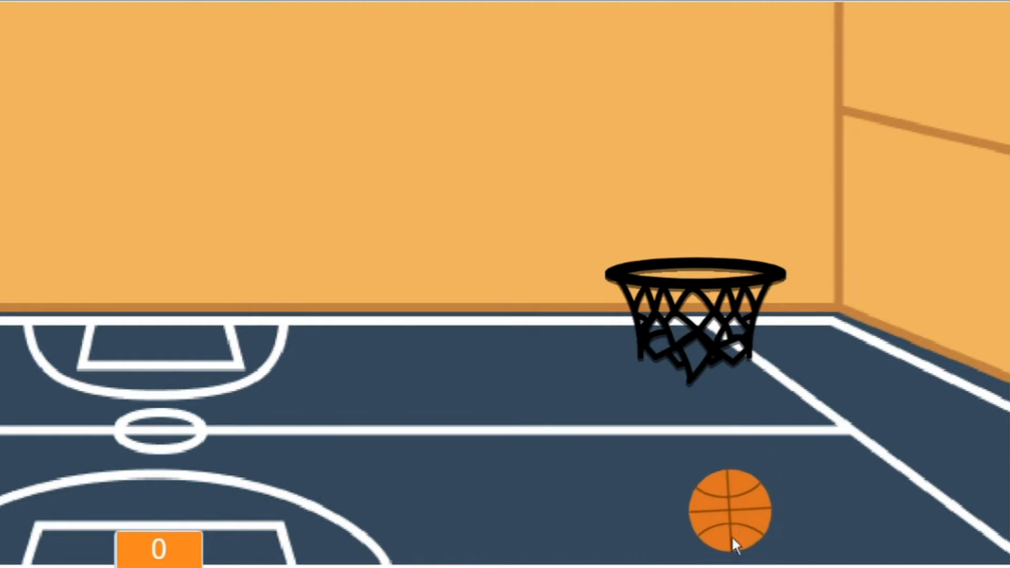
drag(684, 519, 688, 308)
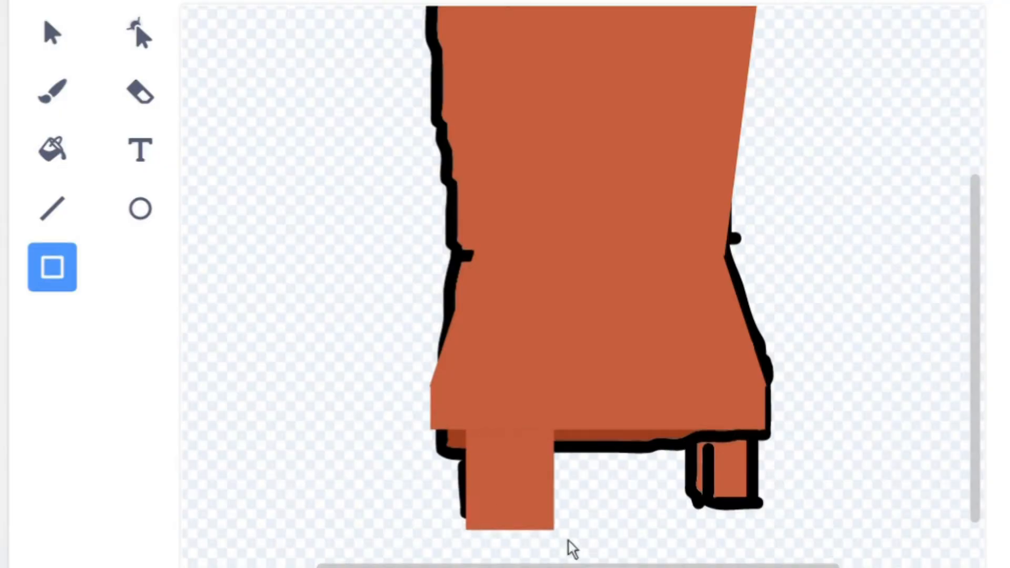
Draw a rectangle over the left leg and paste a copy of it offset to the right at the same height.
drag(563, 545, 537, 518)
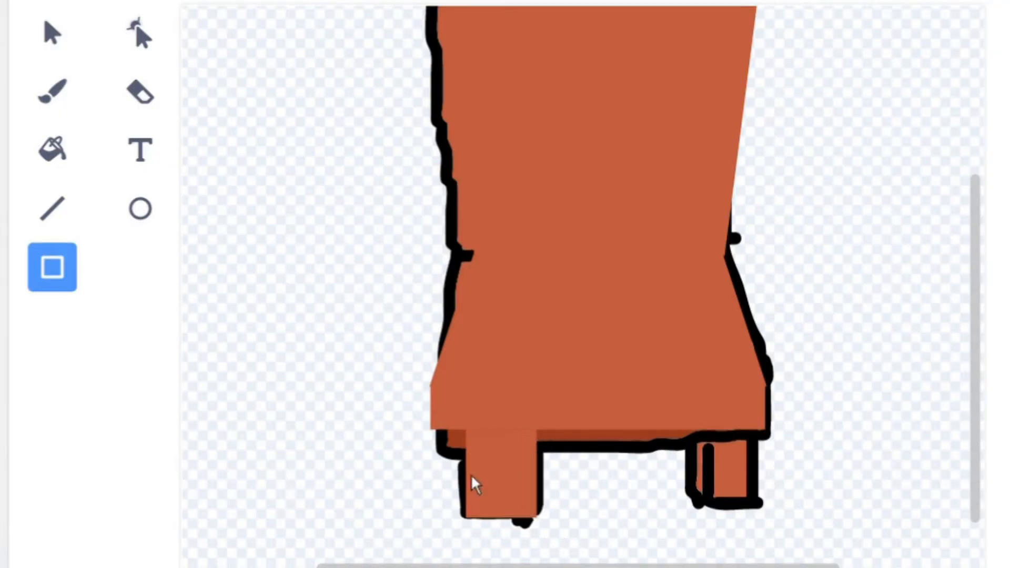
key(ctrl+v)
key(shift+Left)
key(shift+Up)
key(Down)
key(Down)
key(Down)
key(Down)
key(Down)
key(Right)
key(Right)
key(Right)
key(Right)
key(Right)
key(Right)
key(Right)
key(Right)
key(Right)
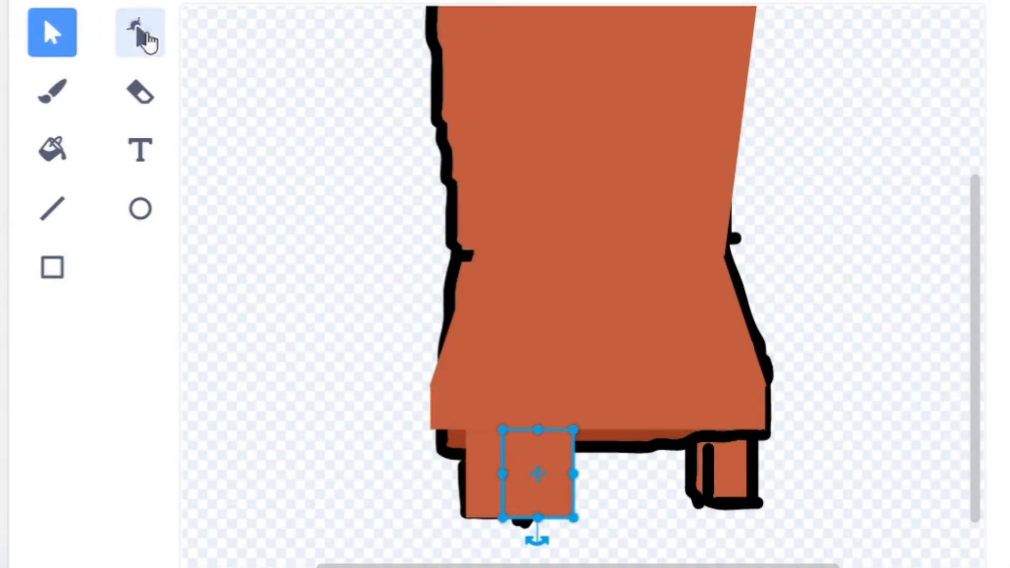
Reshape the copied leg rectangle into a narrow side face with its outer lower corner raised.
click(140, 33)
drag(515, 451, 552, 455)
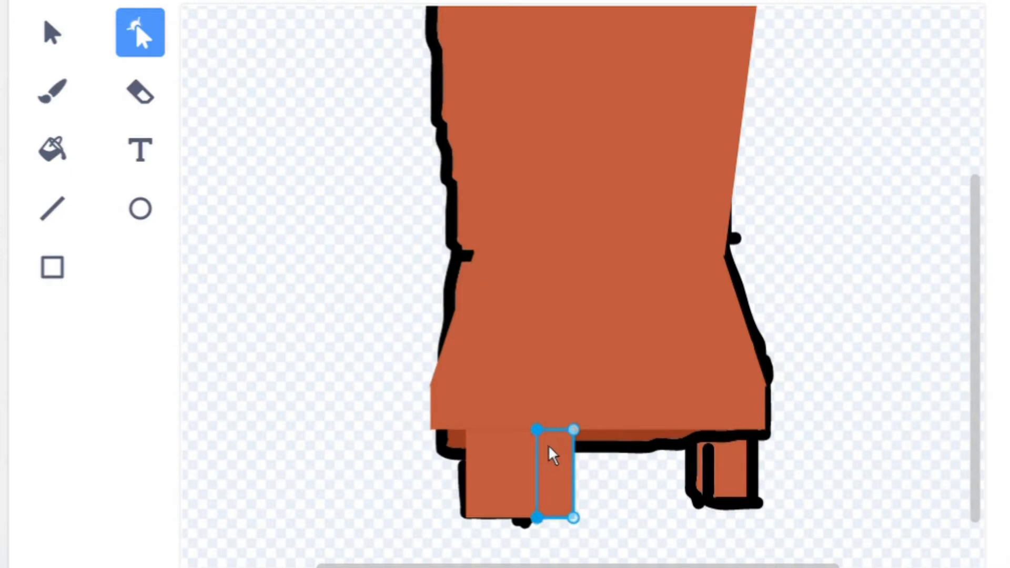
click(574, 518)
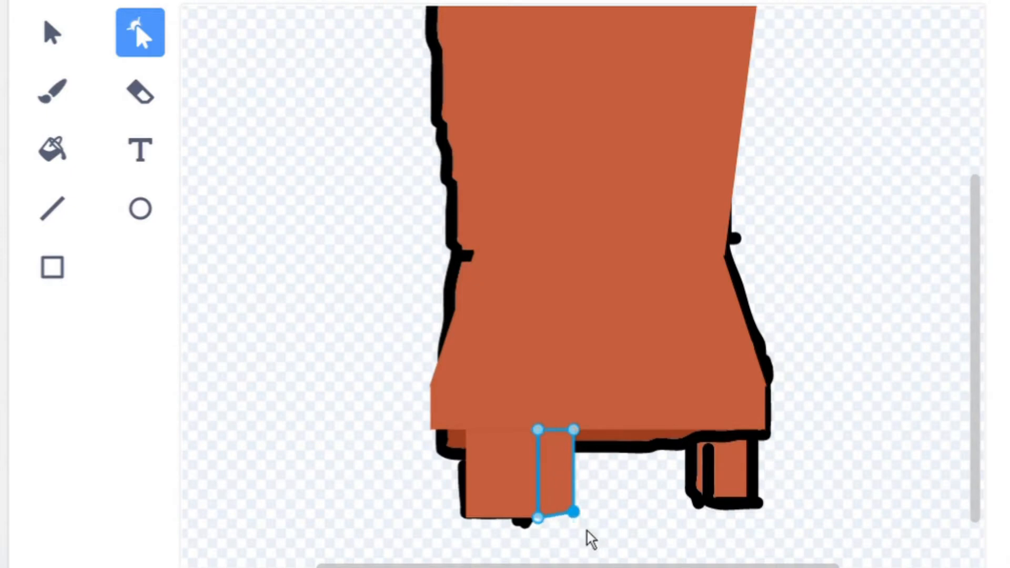
drag(580, 444, 559, 450)
click(555, 490)
click(553, 473)
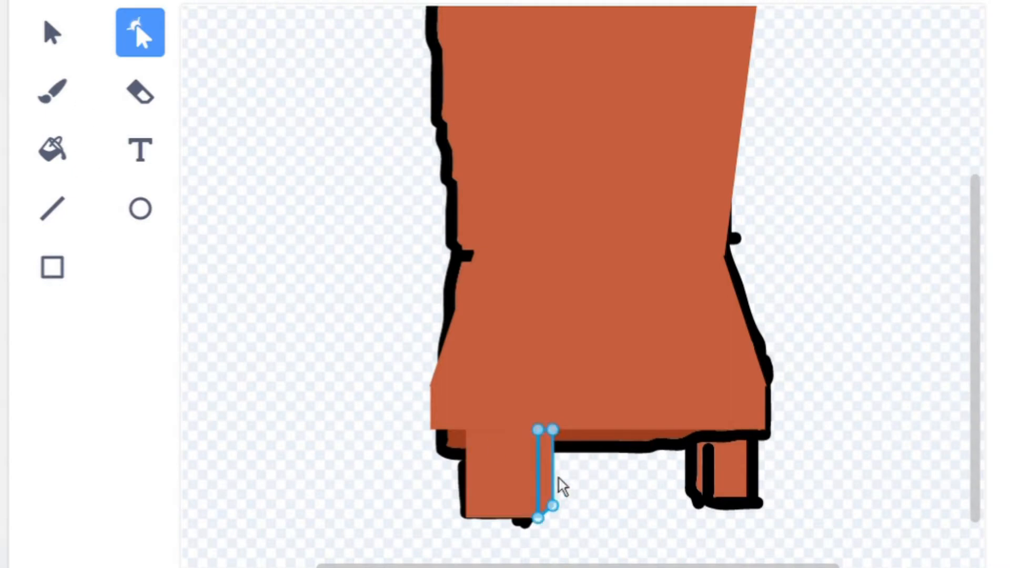
Select both pieces of the left leg and place a horizontally mirrored copy over the right leg.
click(52, 33)
shift+click(511, 487)
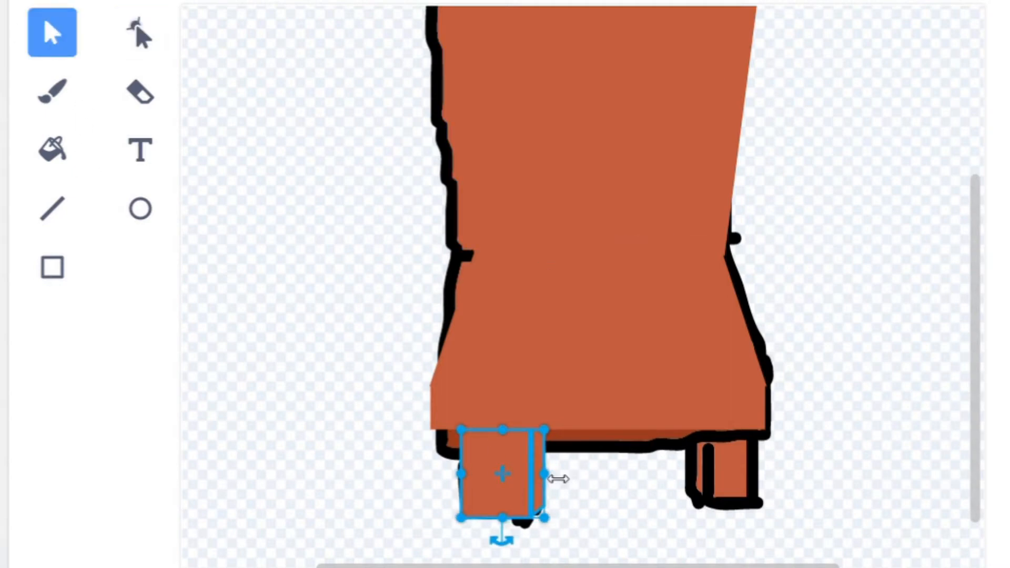
drag(547, 475, 520, 513)
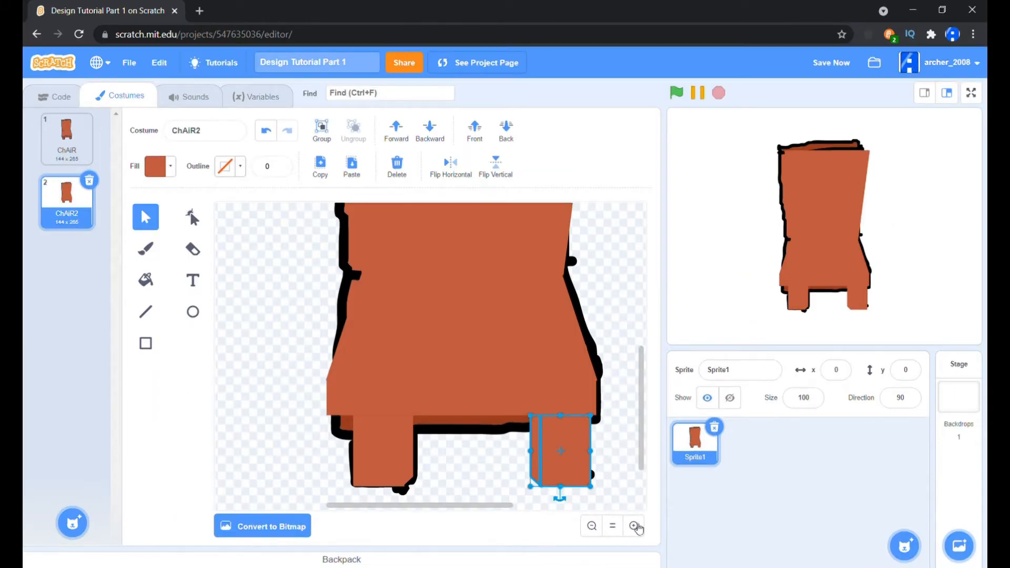
click(492, 455)
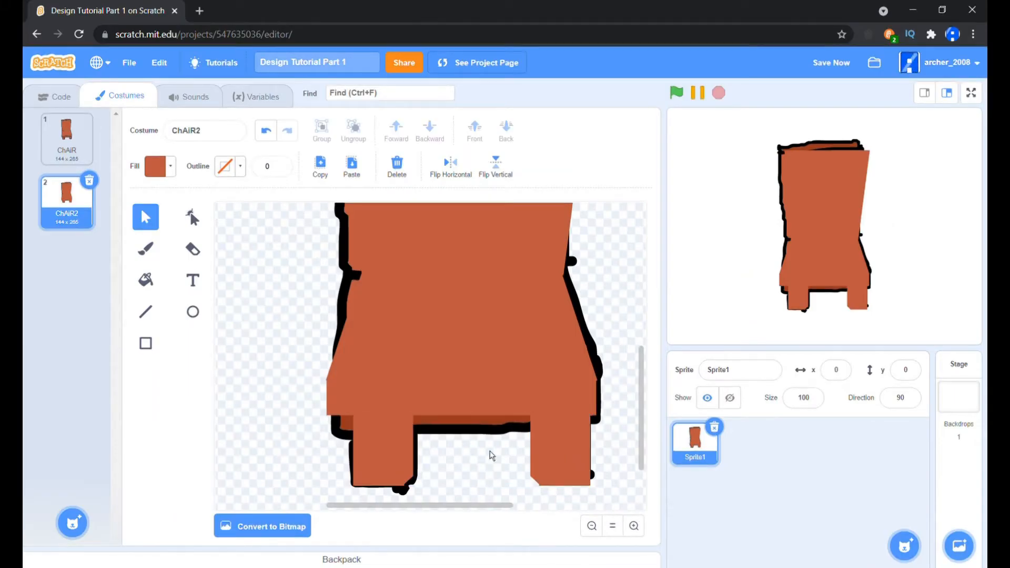
Select the original hand-drawn chair sketch and delete it, keeping only the flat redrawn shapes.
click(612, 526)
drag(351, 262, 534, 505)
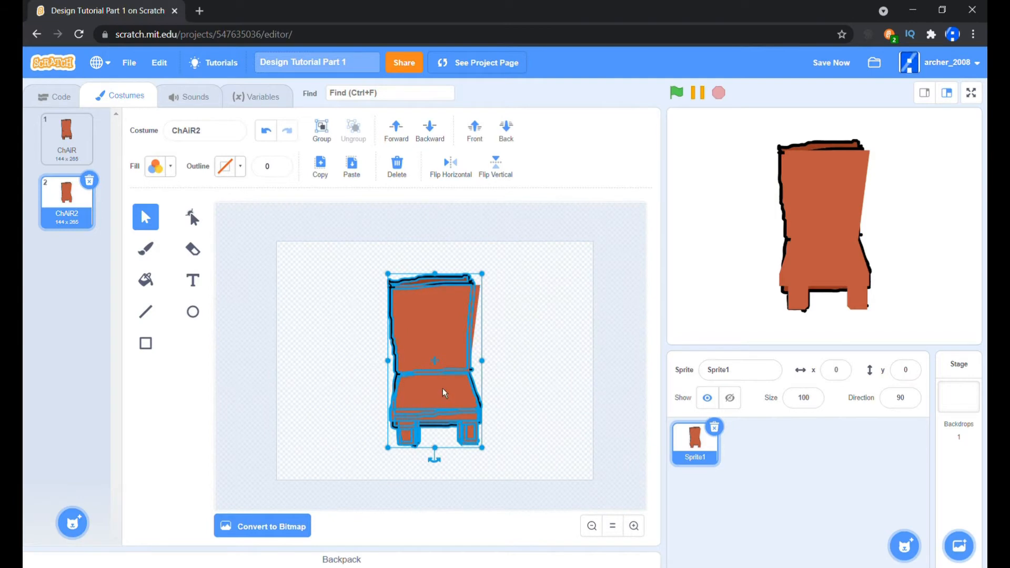
double_click(639, 528)
scroll(537, 436, down, 3)
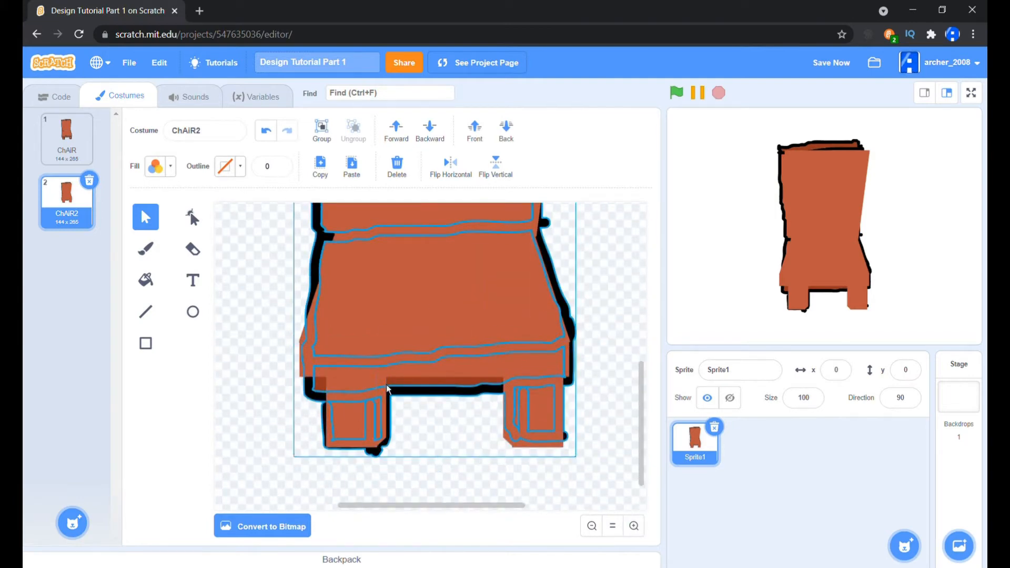
key(Delete)
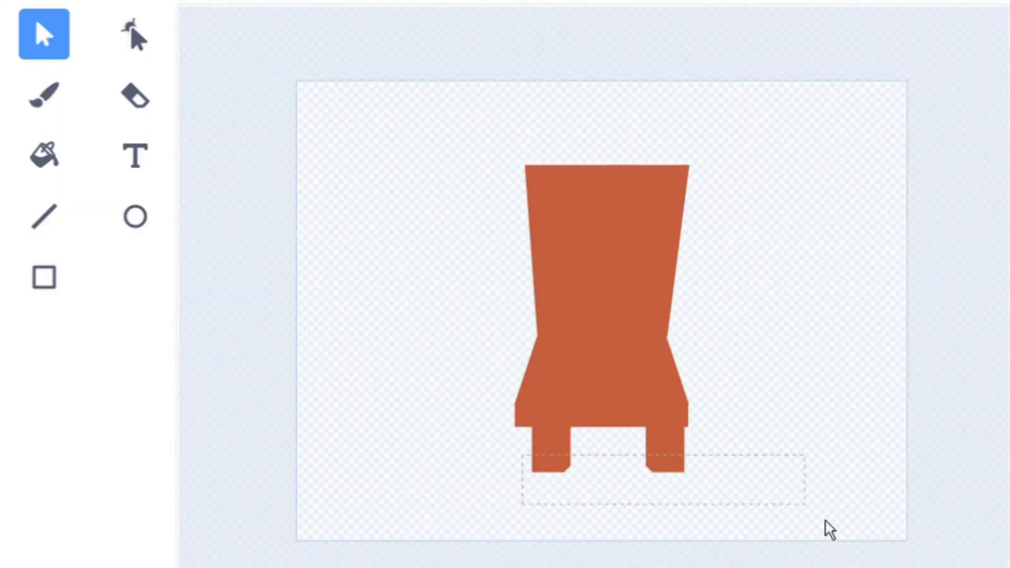
Select both legs and move them slightly left to centre them under the seat.
drag(825, 519, 827, 521)
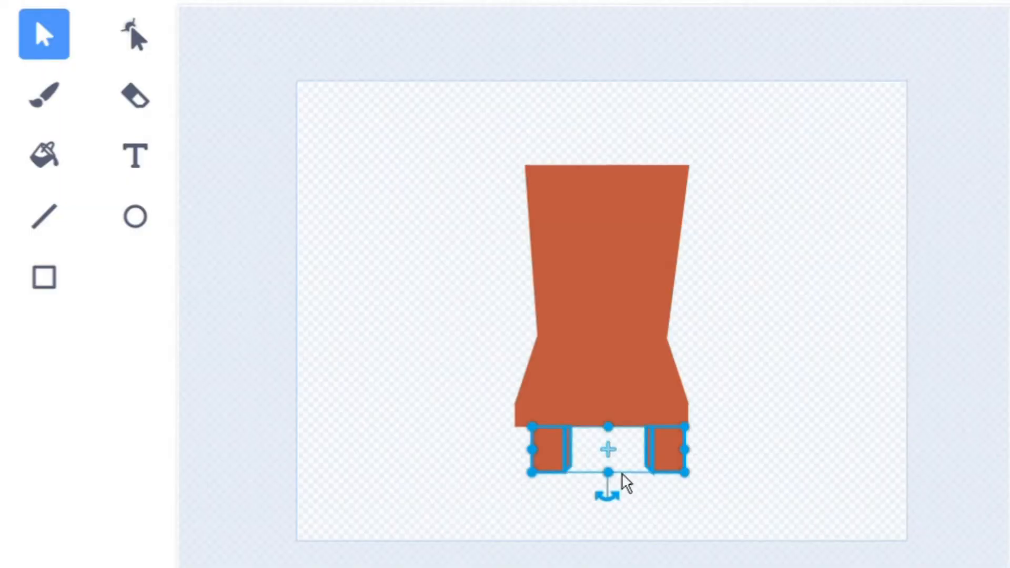
mouse_move(666, 459)
mouse_down()
mouse_move(667, 326)
mouse_move(662, 468)
mouse_up()
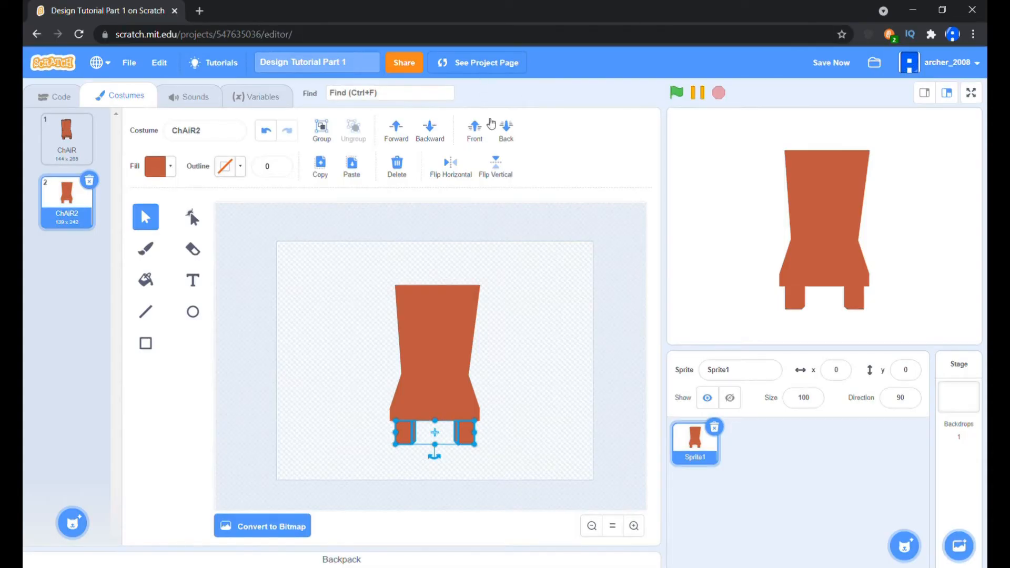
click(541, 395)
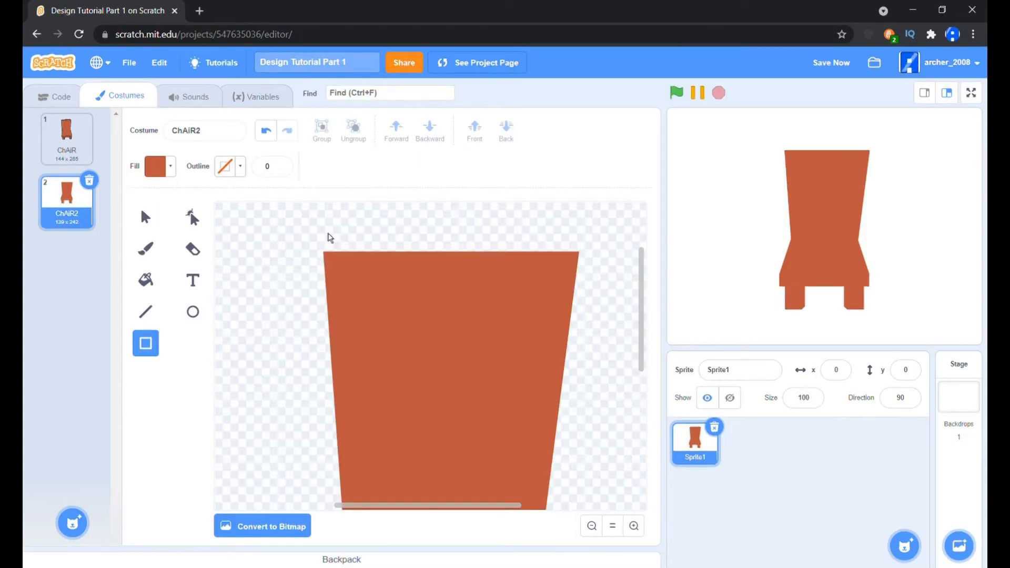
Add a narrow top face along the backrest's upper edge and darken its fill to saturation 82 and brightness 68.
mouse_move(329, 235)
mouse_down()
mouse_move(349, 278)
mouse_move(564, 273)
mouse_move(586, 261)
mouse_up()
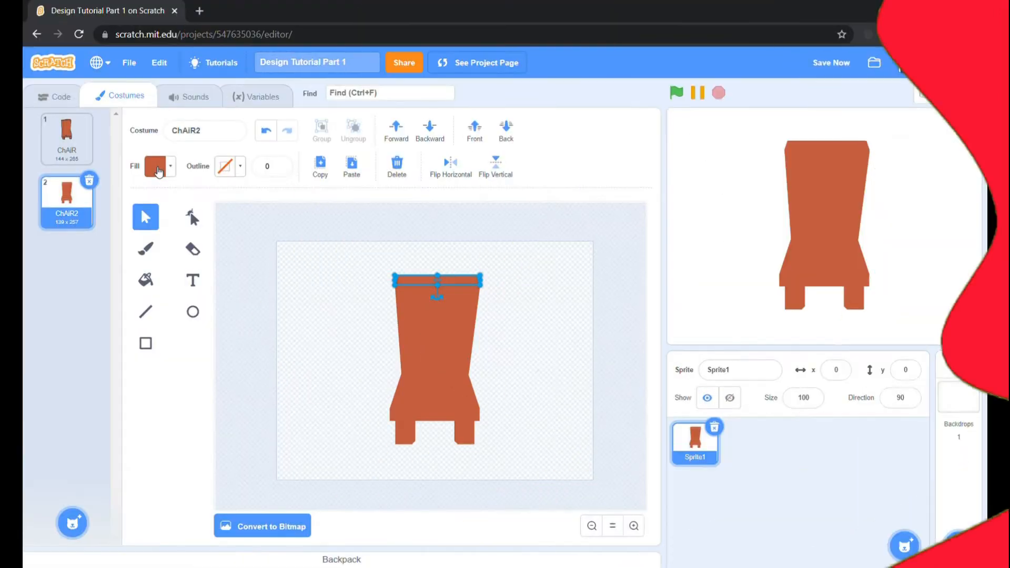
click(158, 166)
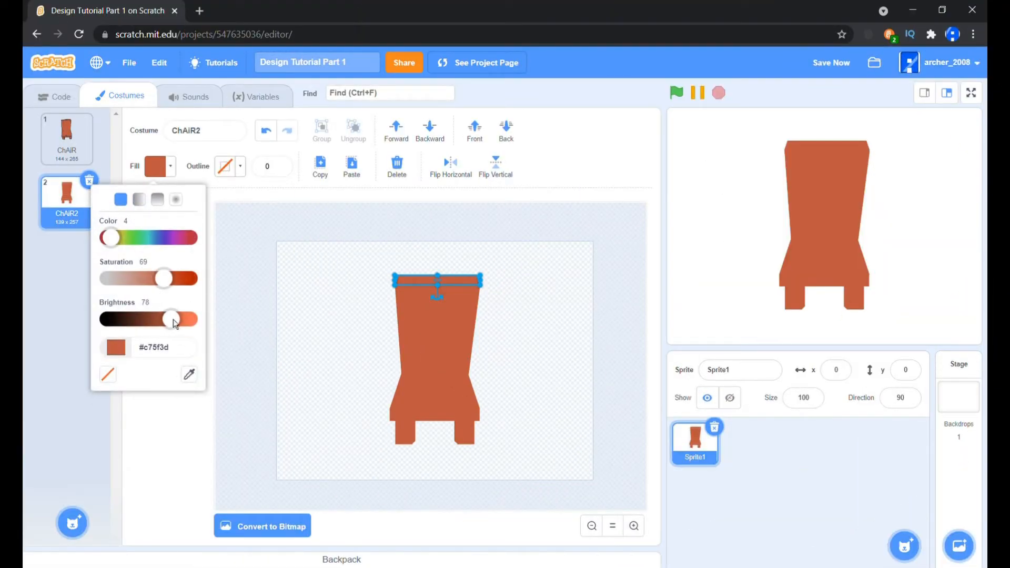
drag(176, 323, 168, 326)
click(182, 287)
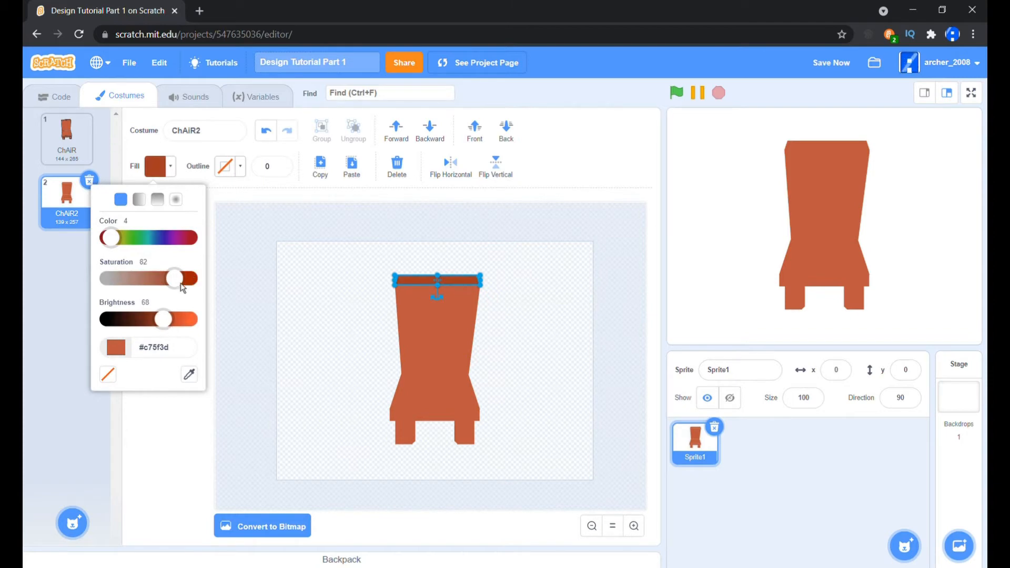
Select the seat's front edge and both legs' inner side faces, and fill them with the dark colour sampled from the backrest's top face.
click(418, 421)
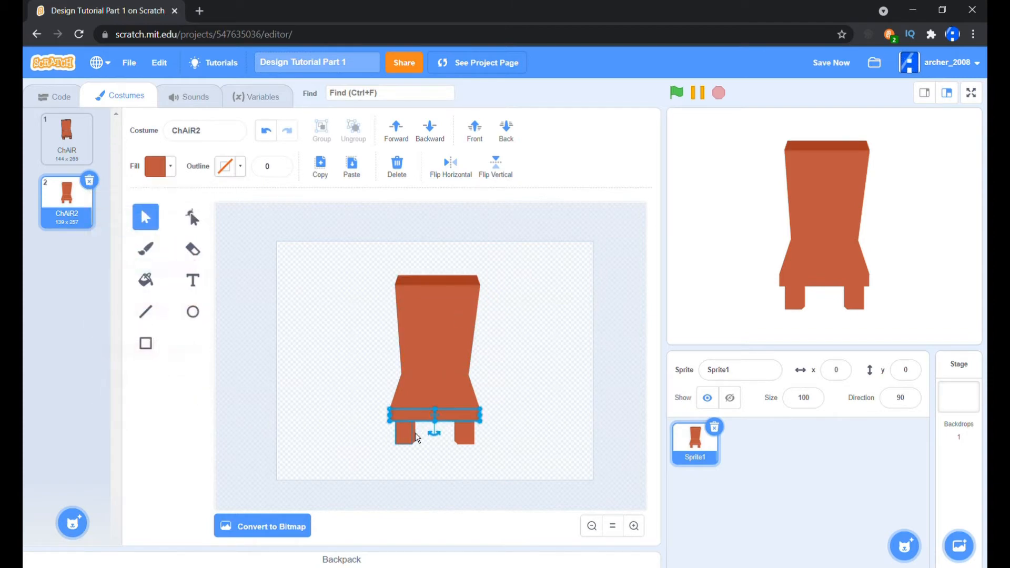
shift+click(411, 438)
shift+click(463, 440)
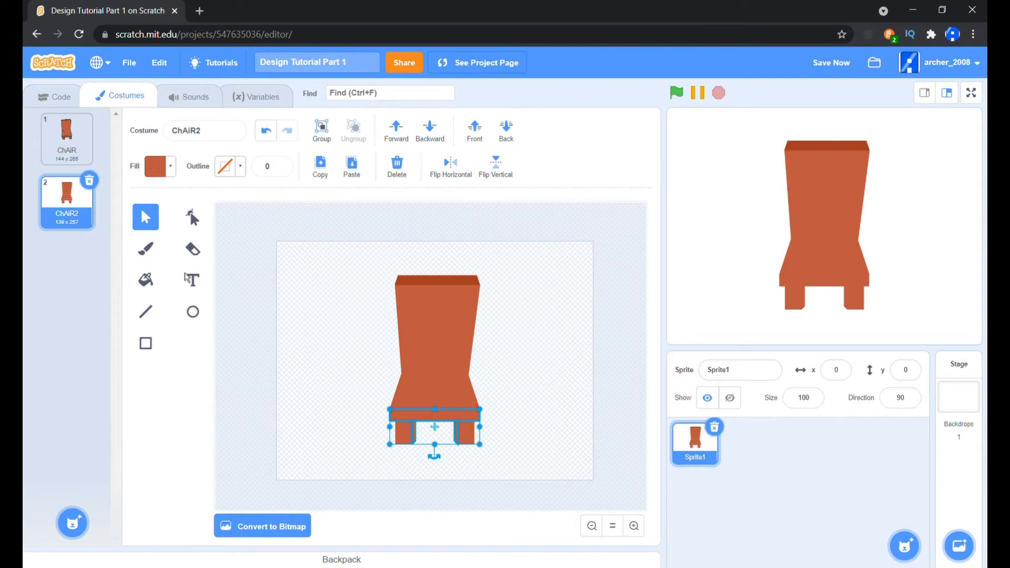
click(170, 166)
click(188, 374)
click(447, 294)
click(605, 330)
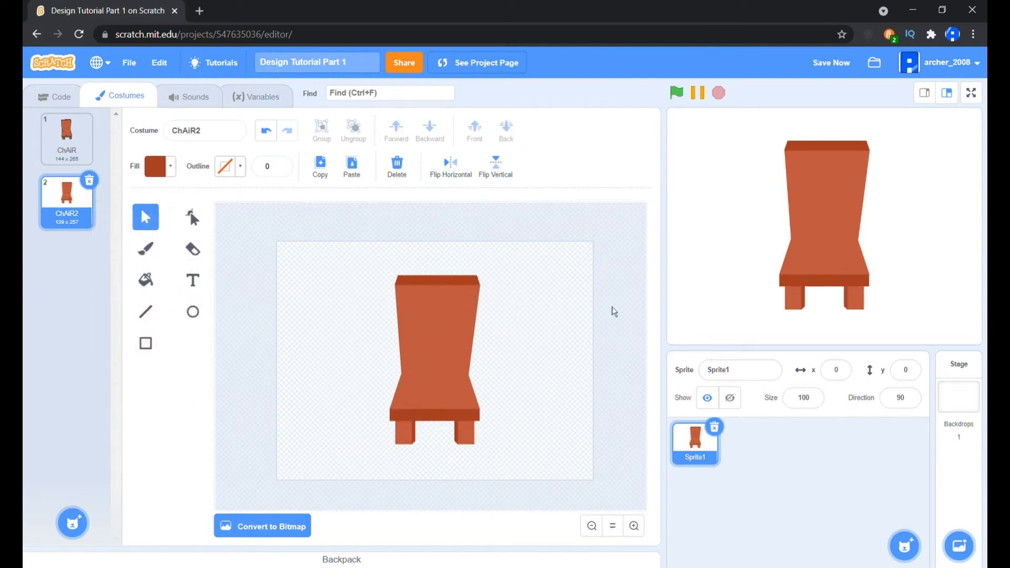
Darken the seat surface's fill slightly and compare the ChAiR2 costume with the original ChAiR sketch.
click(437, 388)
click(169, 165)
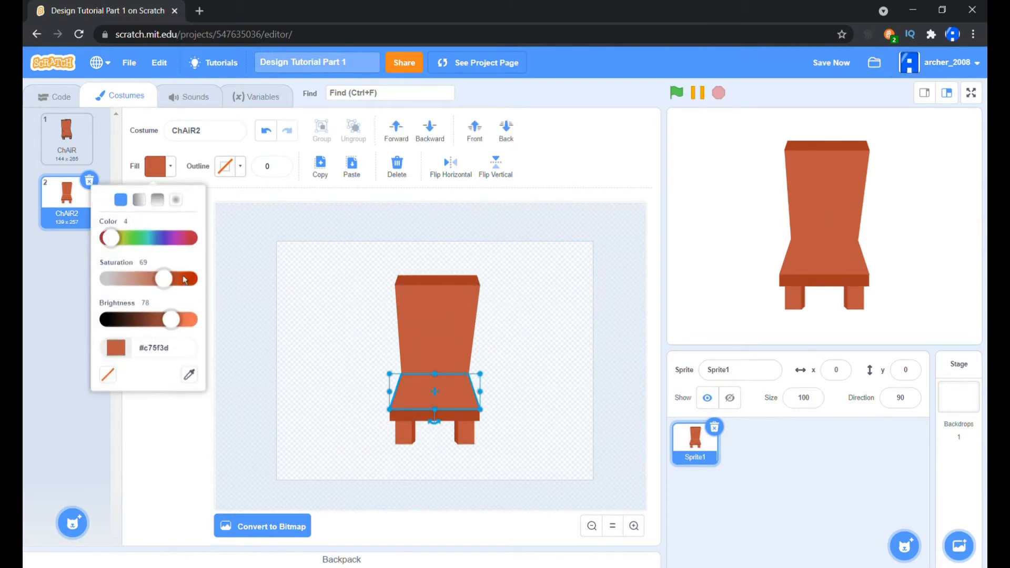
drag(176, 327, 173, 328)
click(559, 466)
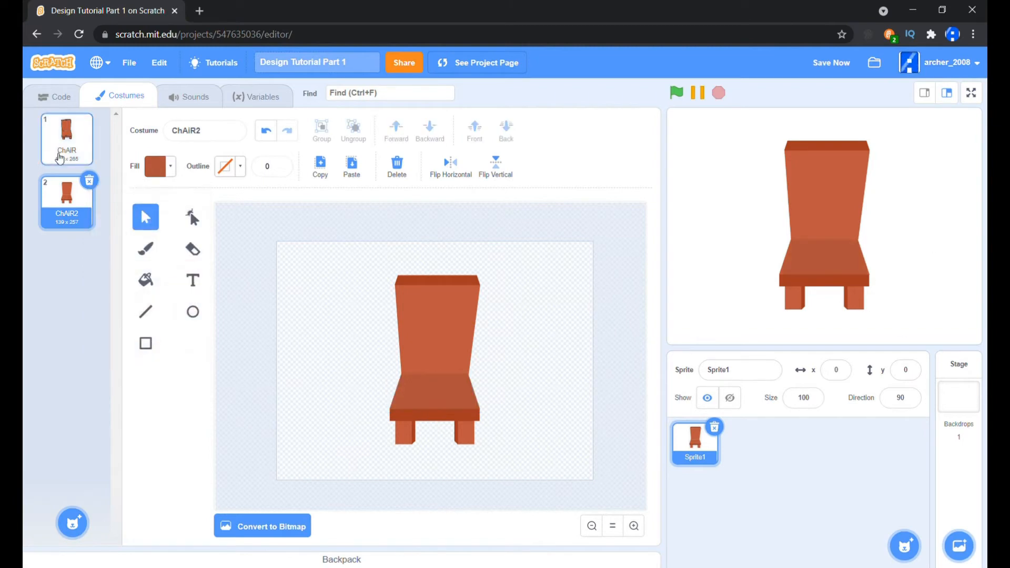
click(59, 158)
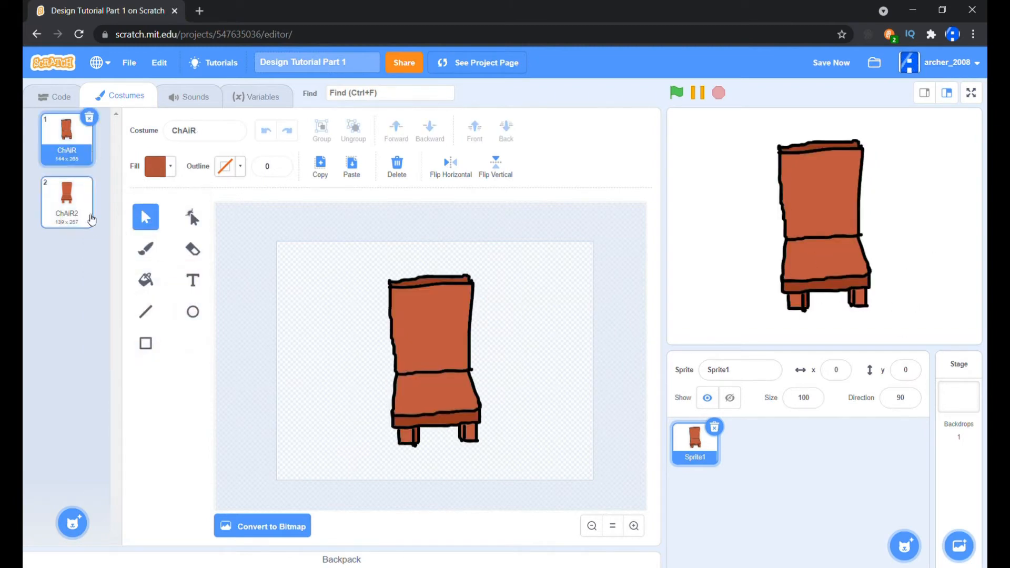
click(67, 200)
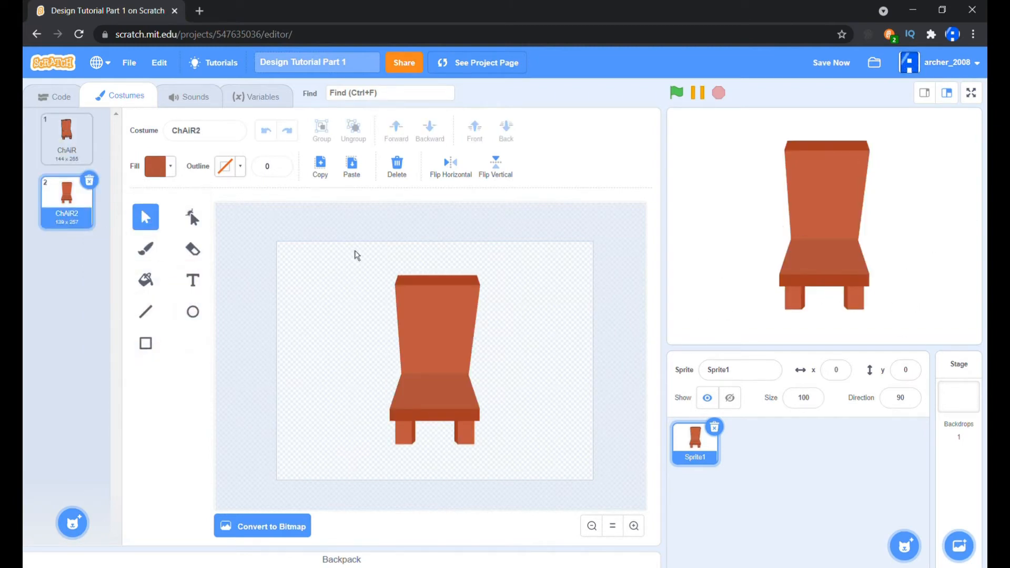
Select the whole chair and give all its shapes a white outline with a width of 5.
drag(519, 505, 316, 273)
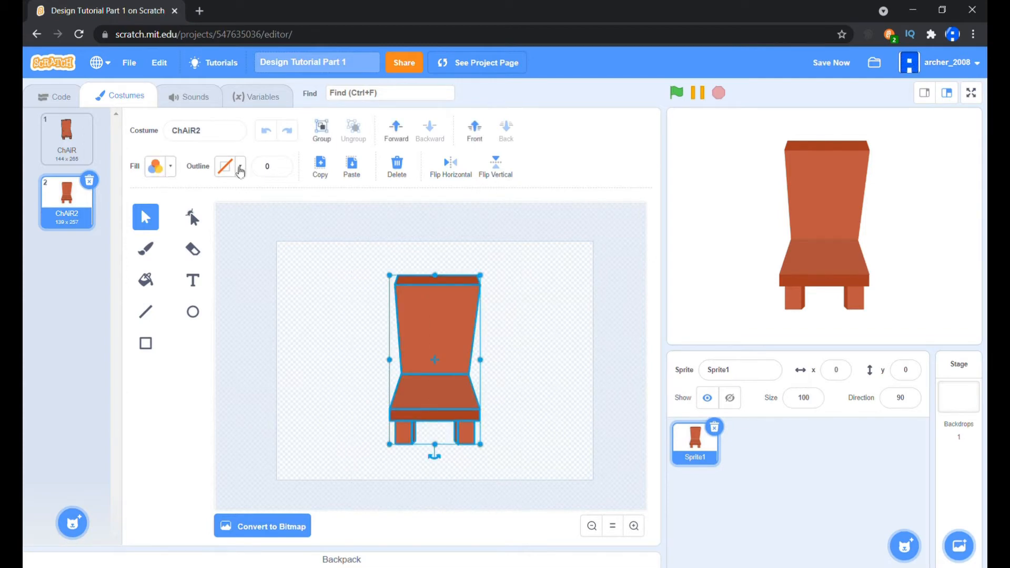
click(240, 177)
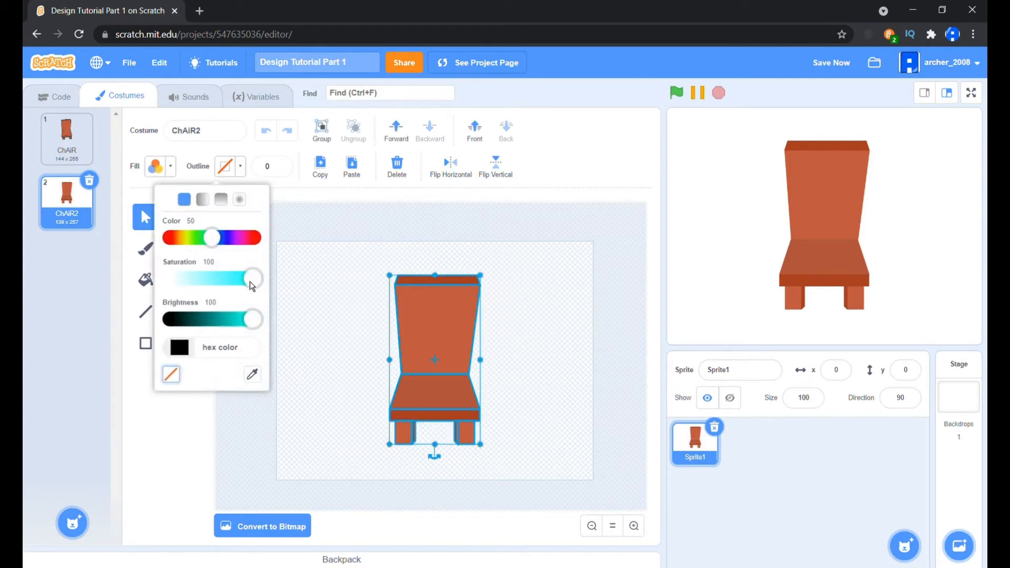
drag(250, 283, 162, 288)
click(274, 176)
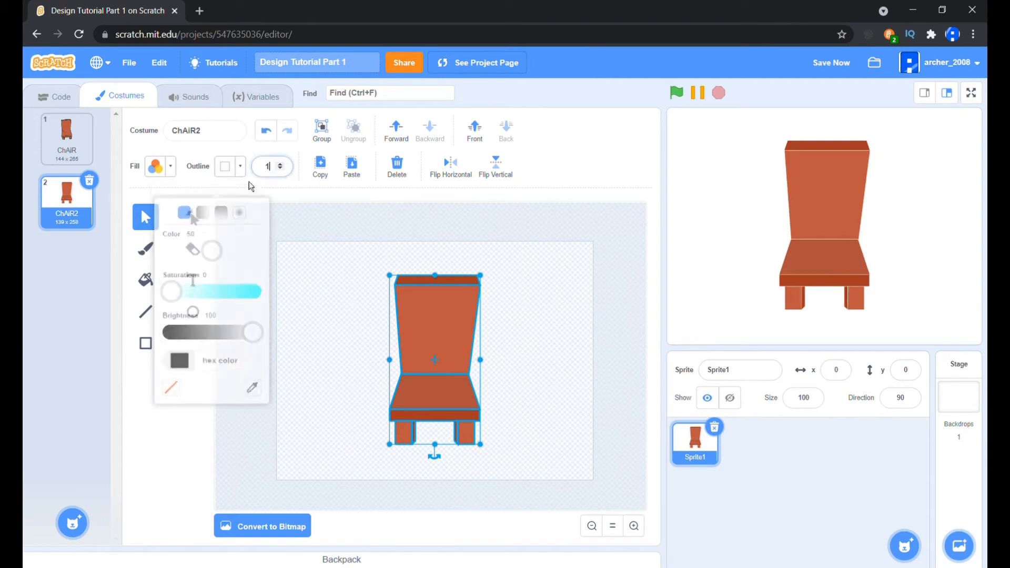
text(0)
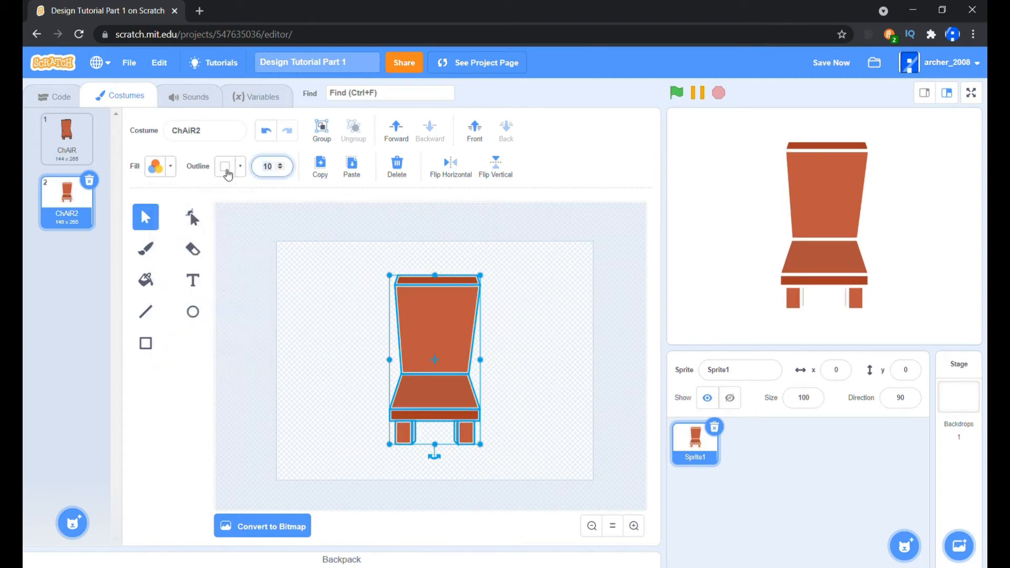
text(5)
key(Return)
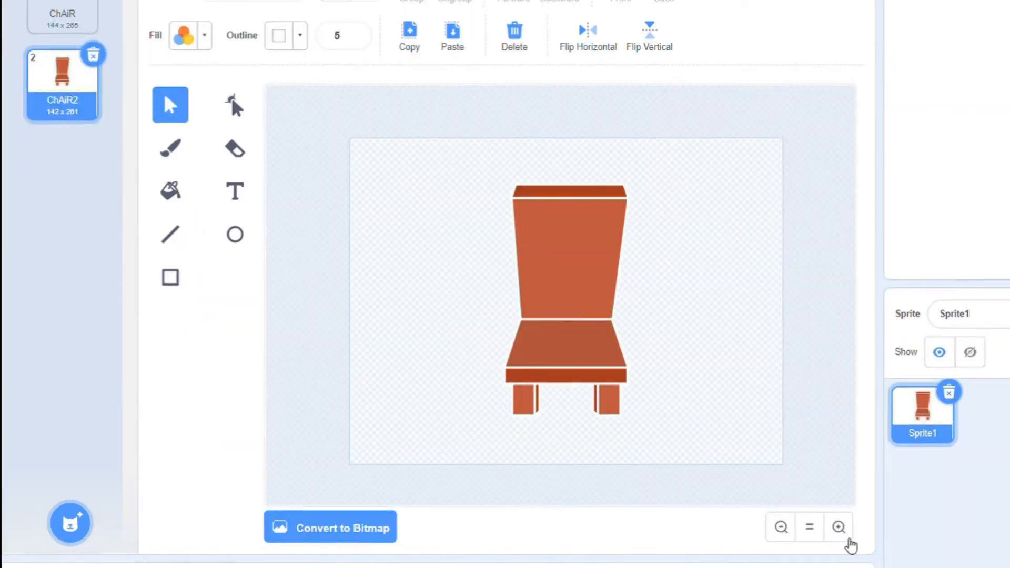
Duplicate the backrest panel exactly over the original and pull the copy's two left corners inward.
click(633, 526)
scroll(537, 390, up, 2)
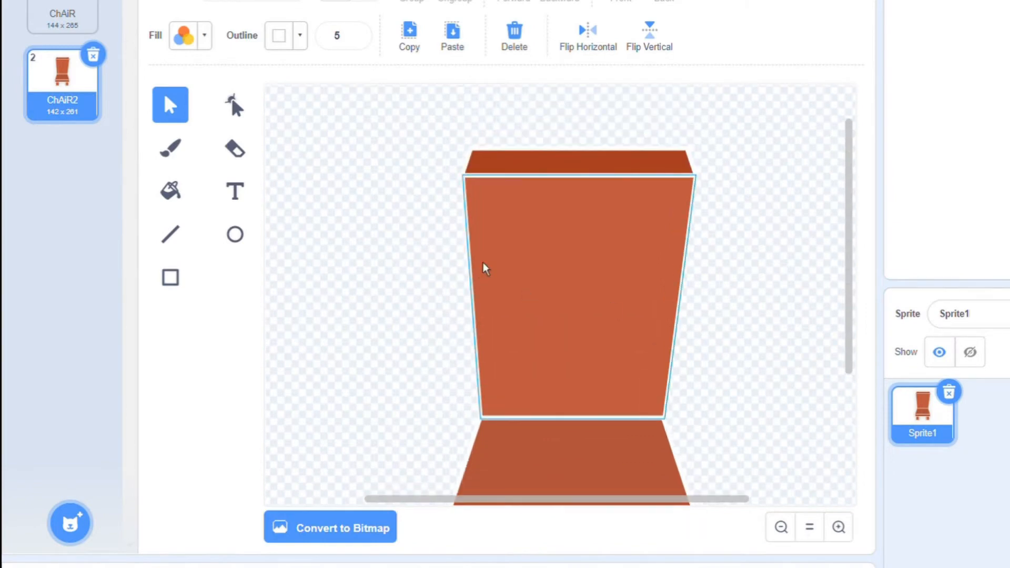
click(602, 279)
click(455, 39)
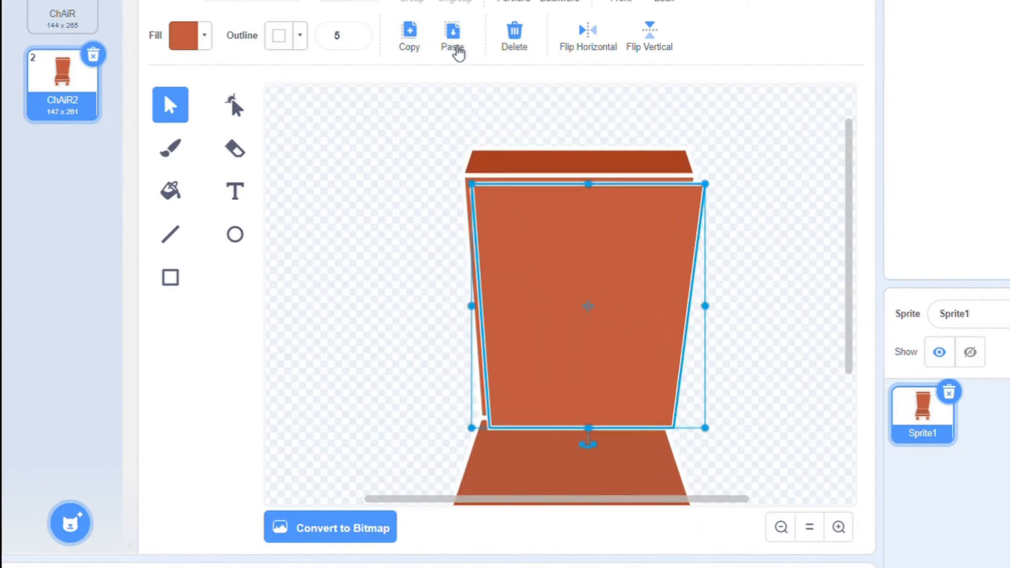
click(235, 105)
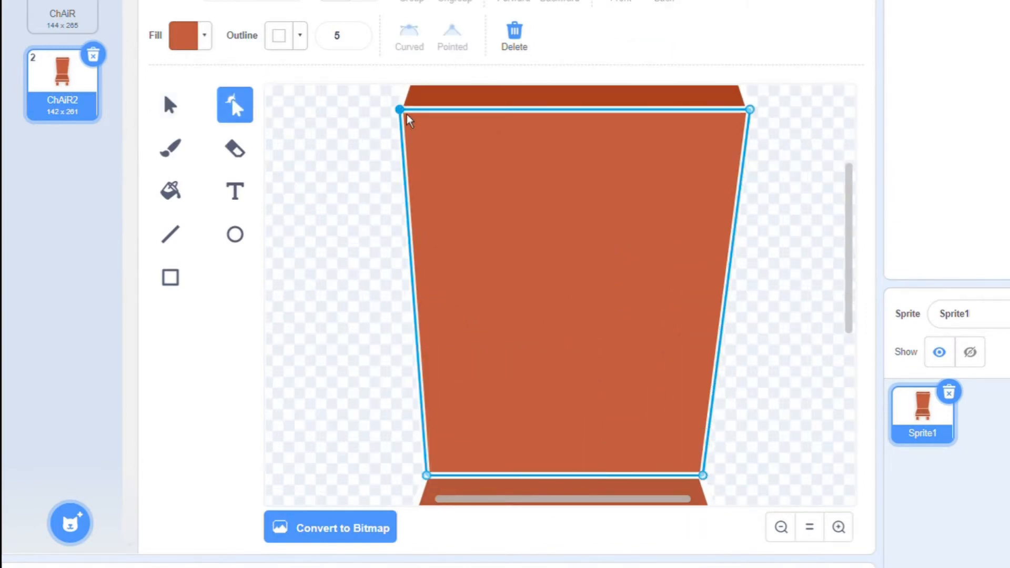
drag(403, 112, 425, 131)
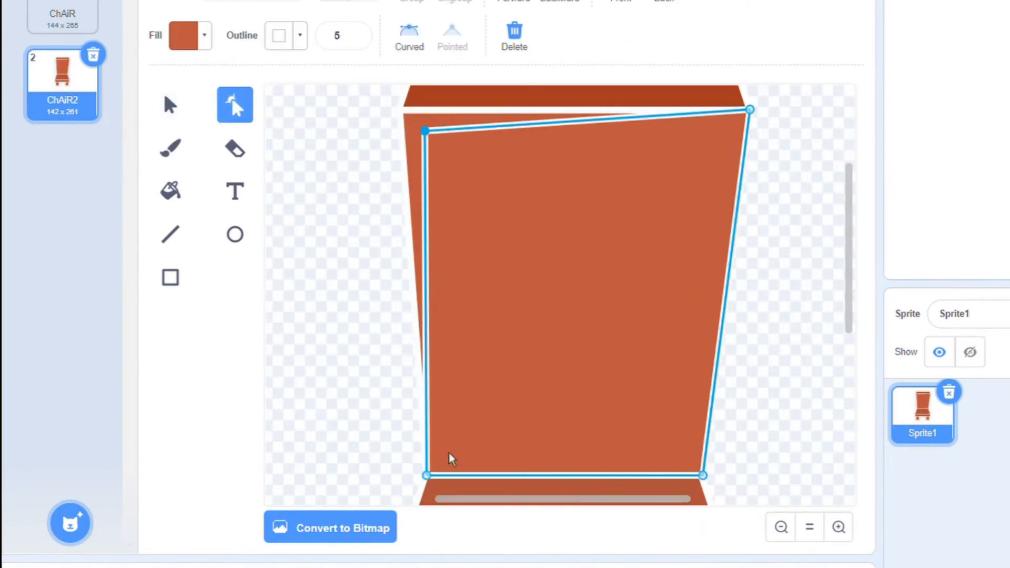
drag(427, 476, 439, 476)
Remove the outline from the backrest copy and shift its two top corners down inside the original panel.
click(170, 105)
click(285, 36)
click(317, 320)
click(204, 319)
click(609, 263)
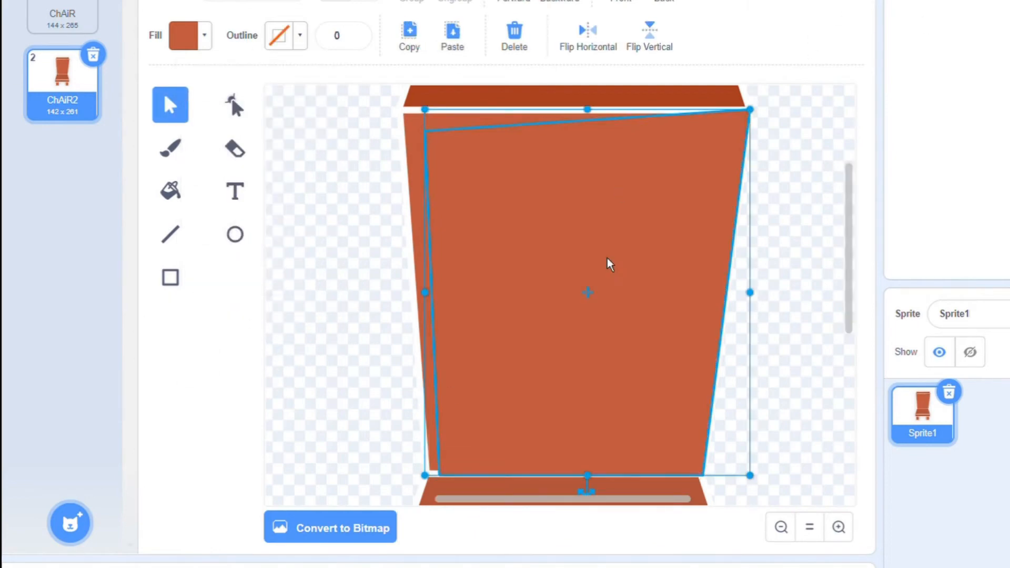
click(235, 105)
drag(750, 110, 749, 129)
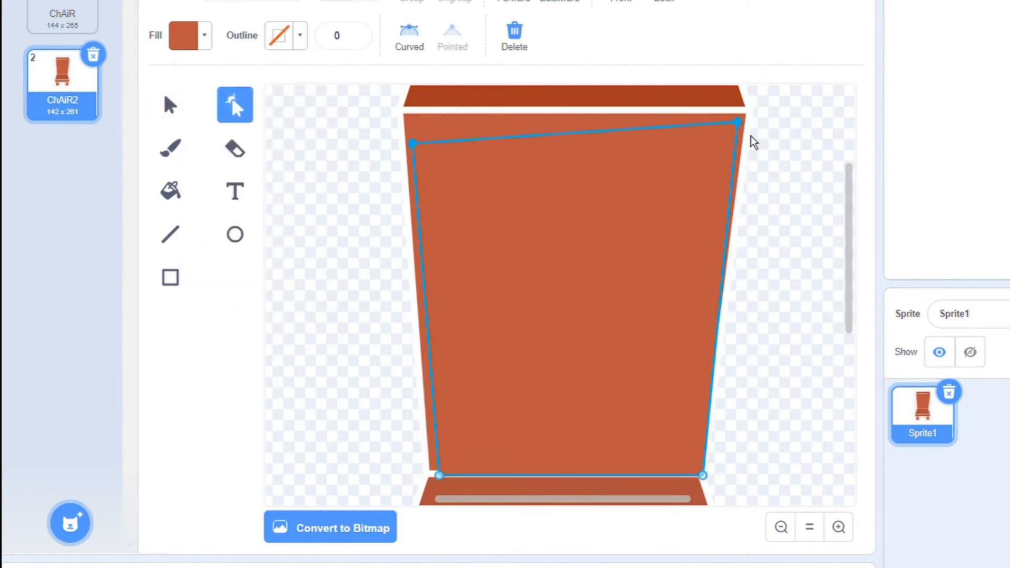
Lighten the inner backrest panel by setting its fill brightness to 88.
click(170, 105)
click(189, 36)
click(220, 242)
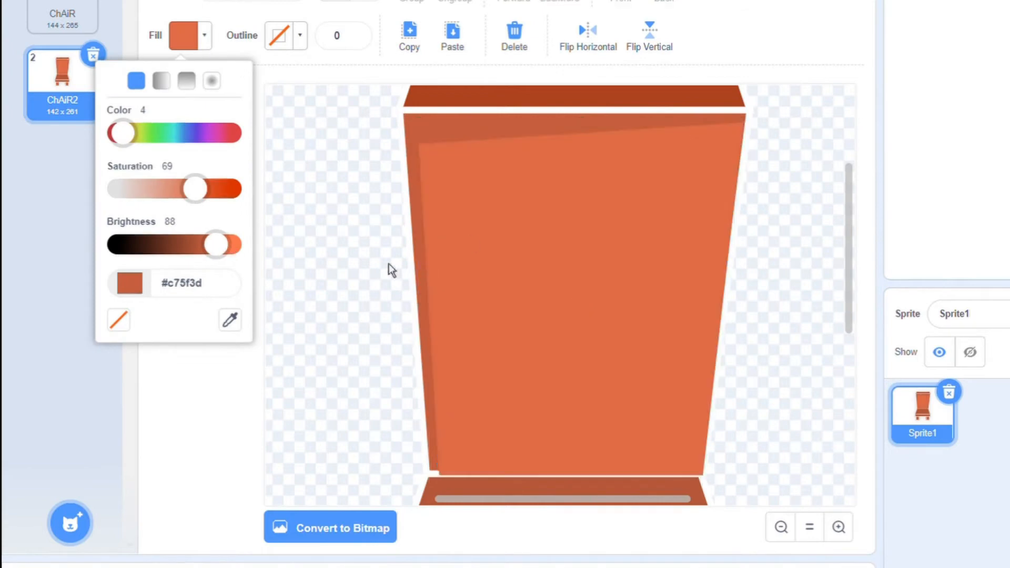
click(389, 265)
Duplicate the lighter backrest panel in place and pull the copy's upper-left corner inward as a curved point.
click(542, 223)
click(420, 39)
click(454, 38)
key(ctrl+z)
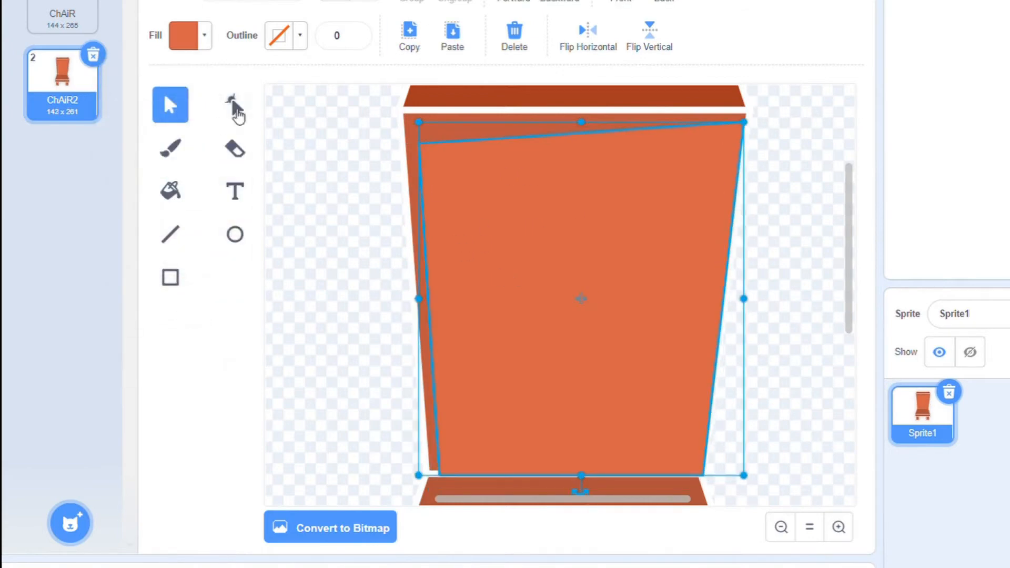
click(235, 105)
drag(420, 142, 505, 216)
click(412, 42)
Set the fill brightness of the curved backrest highlight to 100.
click(179, 40)
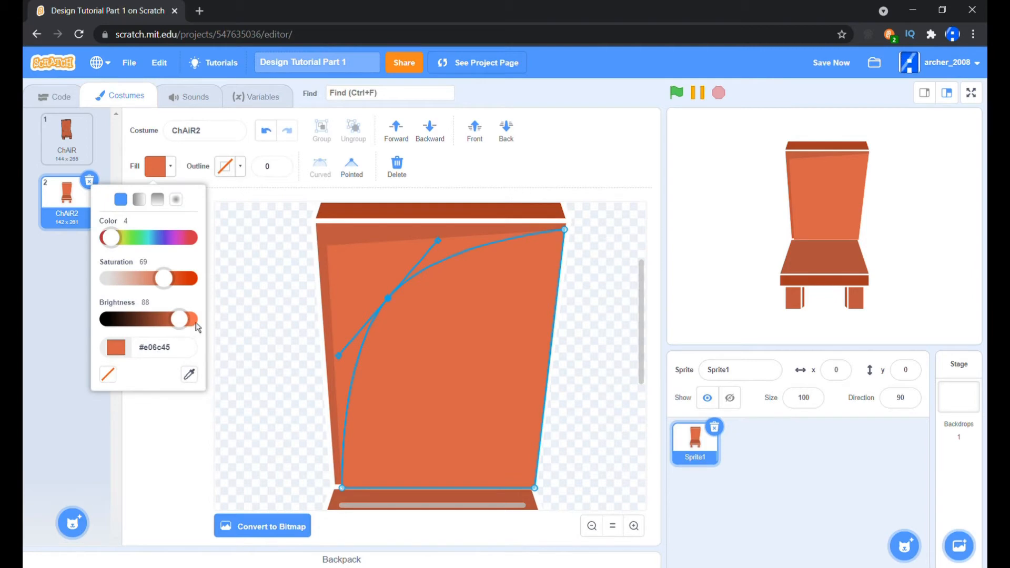
click(196, 324)
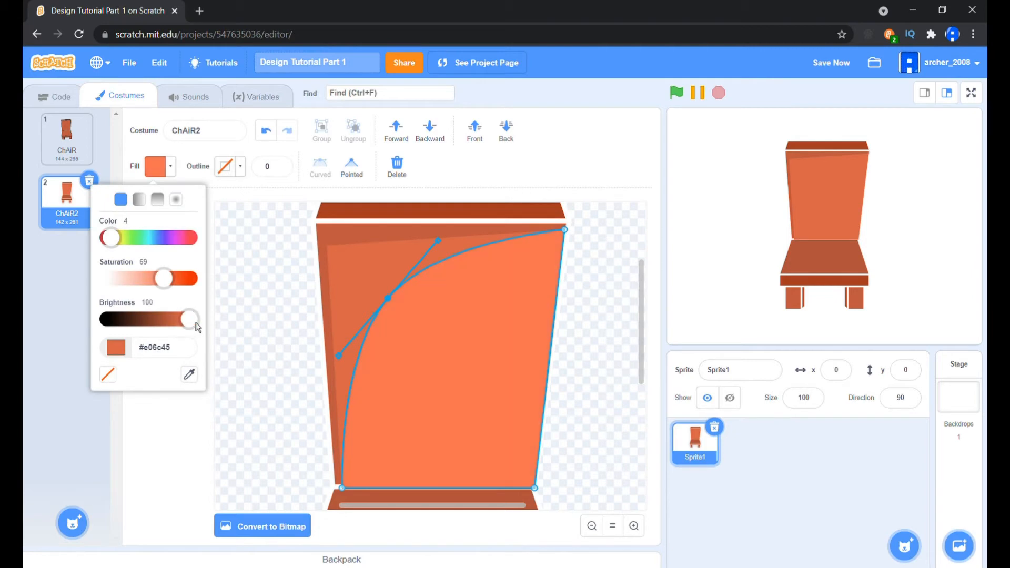
click(235, 335)
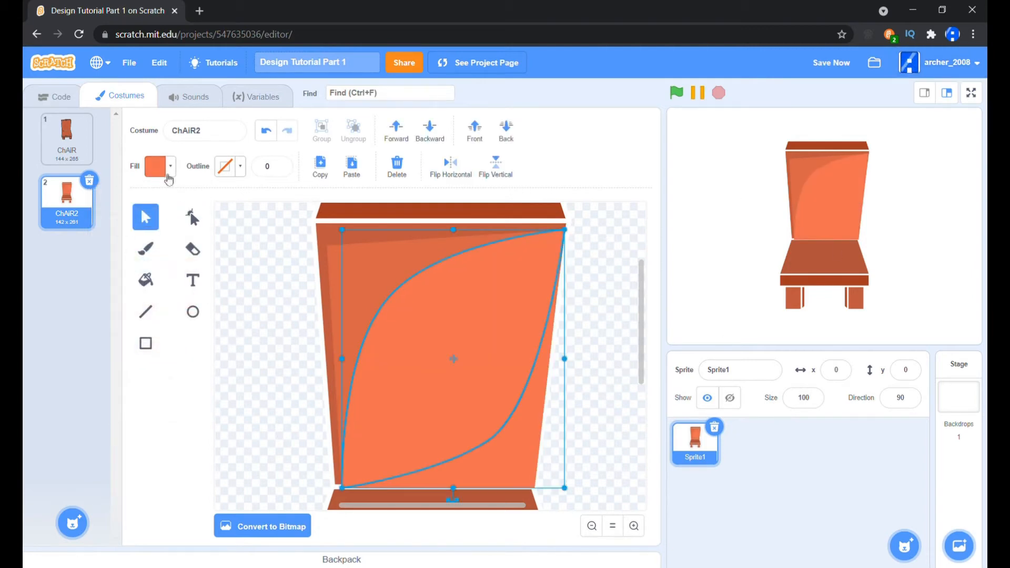
Set the fill brightness of the leaf-shaped backrest copy with two curved opposite corners to 92.
click(166, 174)
mouse_move(189, 321)
mouse_down()
mouse_move(182, 340)
mouse_move(188, 323)
mouse_up()
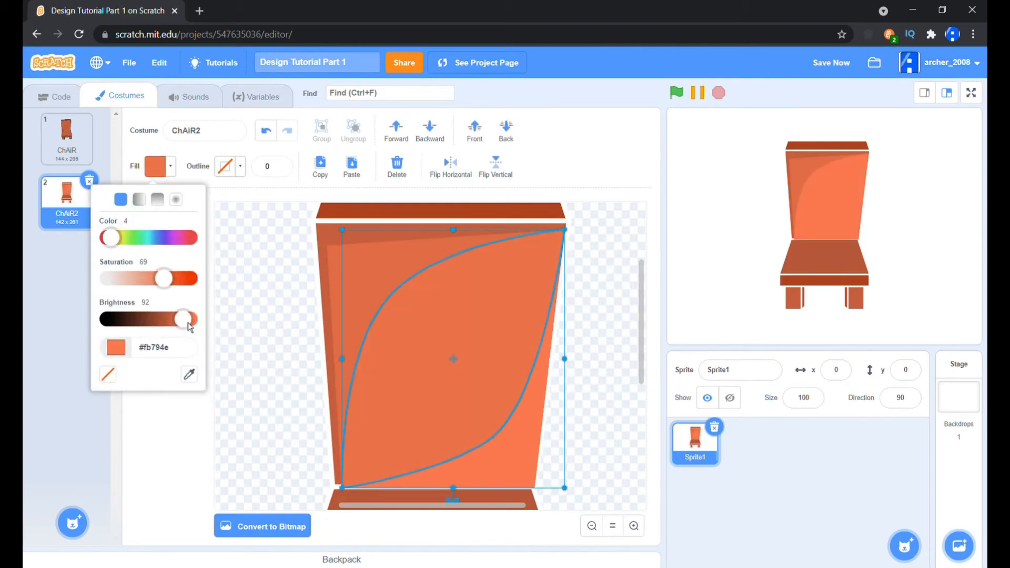
click(255, 305)
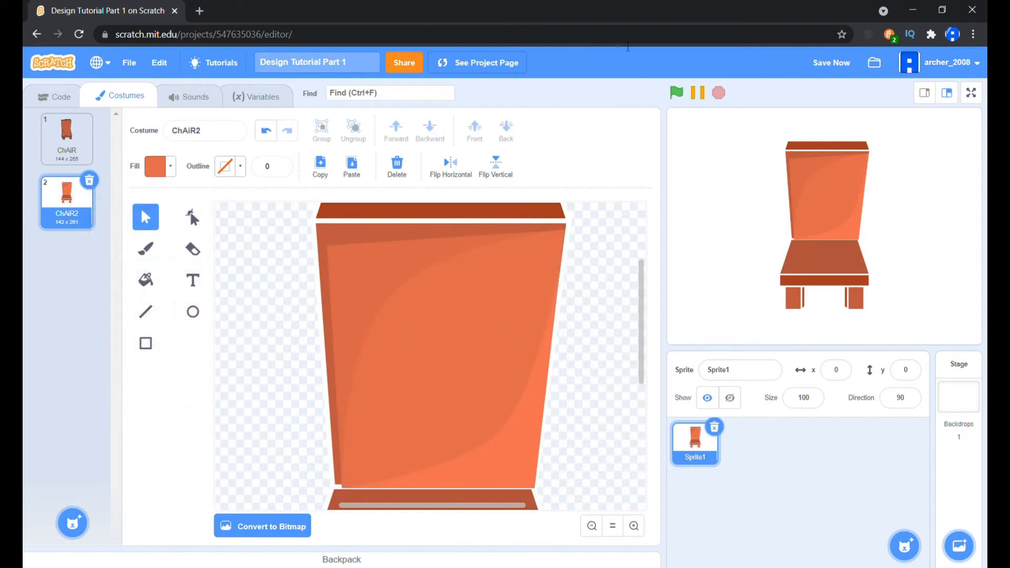
Duplicate the seat surface and align the copy exactly over the original.
scroll(250, 260, down, 4)
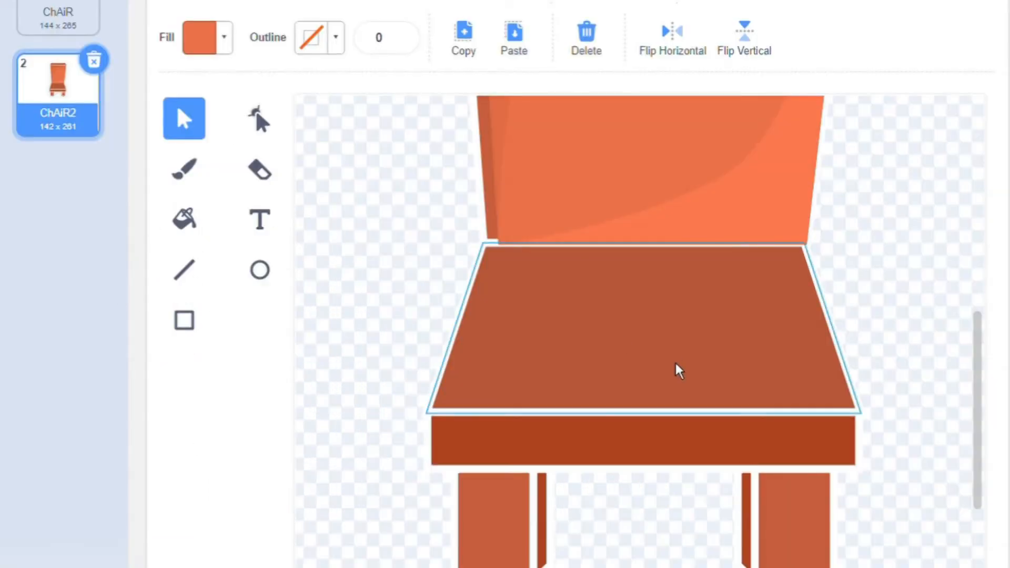
click(457, 375)
click(463, 31)
click(514, 33)
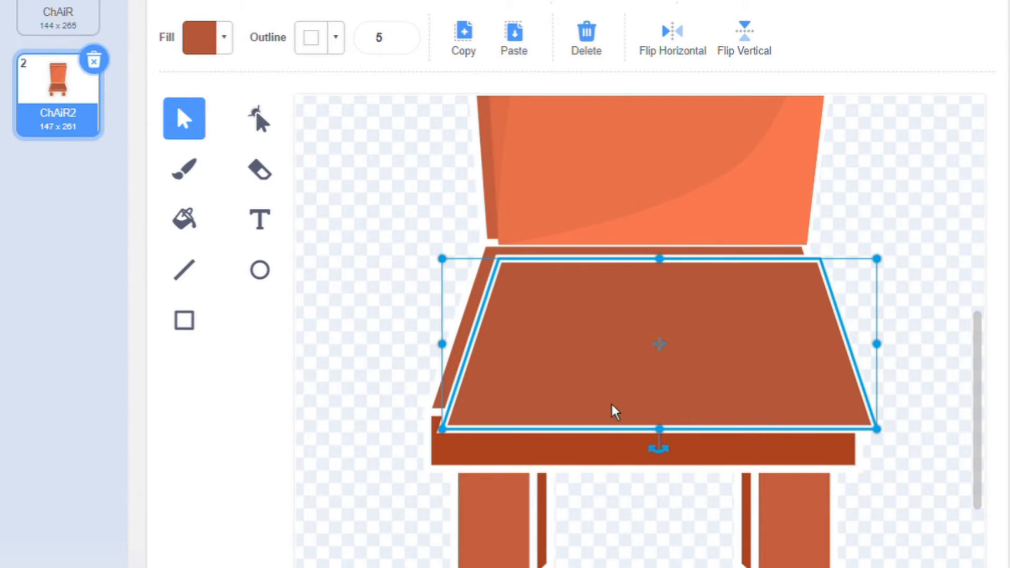
key(shift+Up)
key(shift+Left)
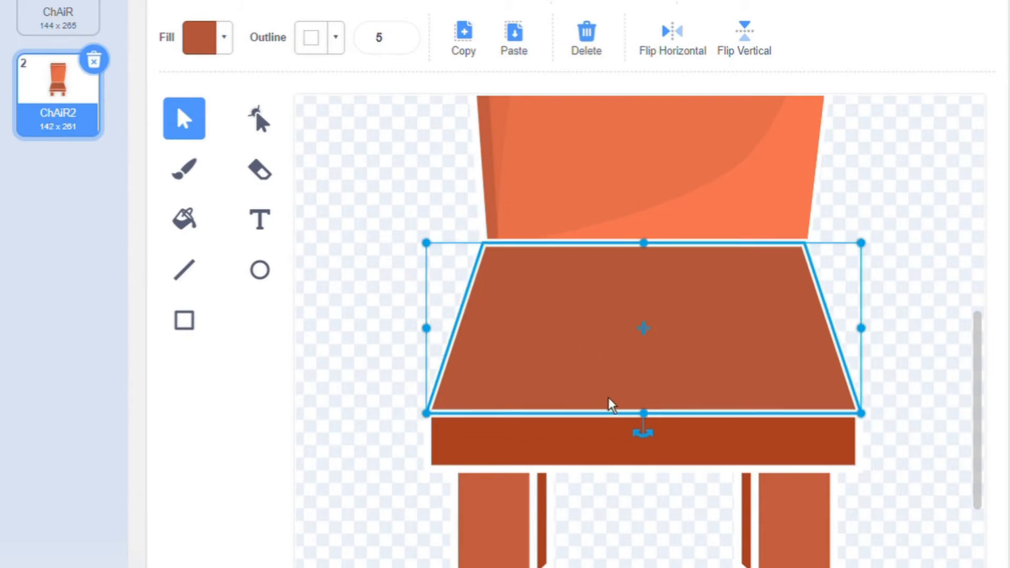
Reshape the seat copy by moving its two front corners inward, the left one further than the right.
click(260, 117)
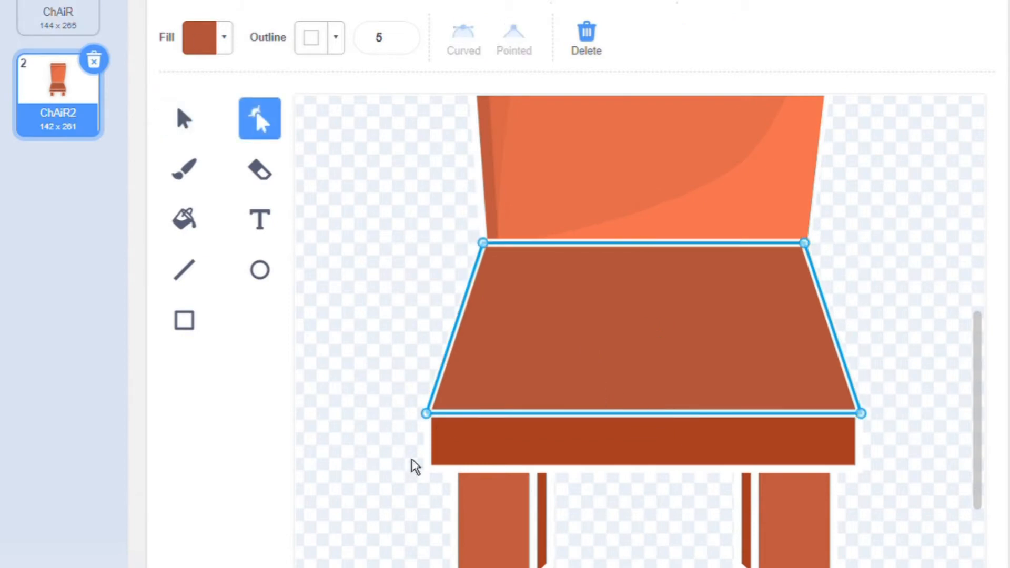
drag(430, 422, 494, 380)
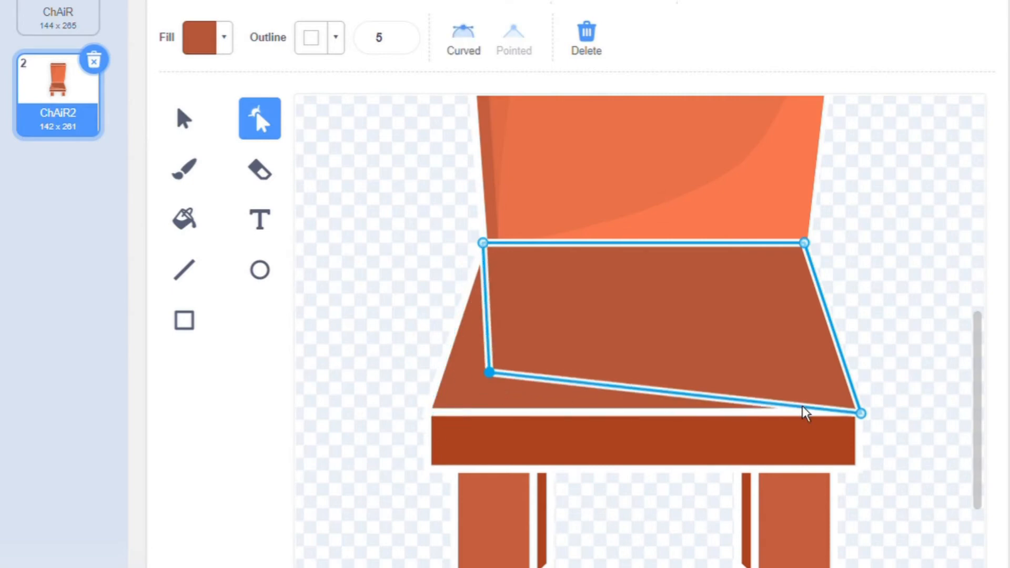
drag(861, 413, 844, 394)
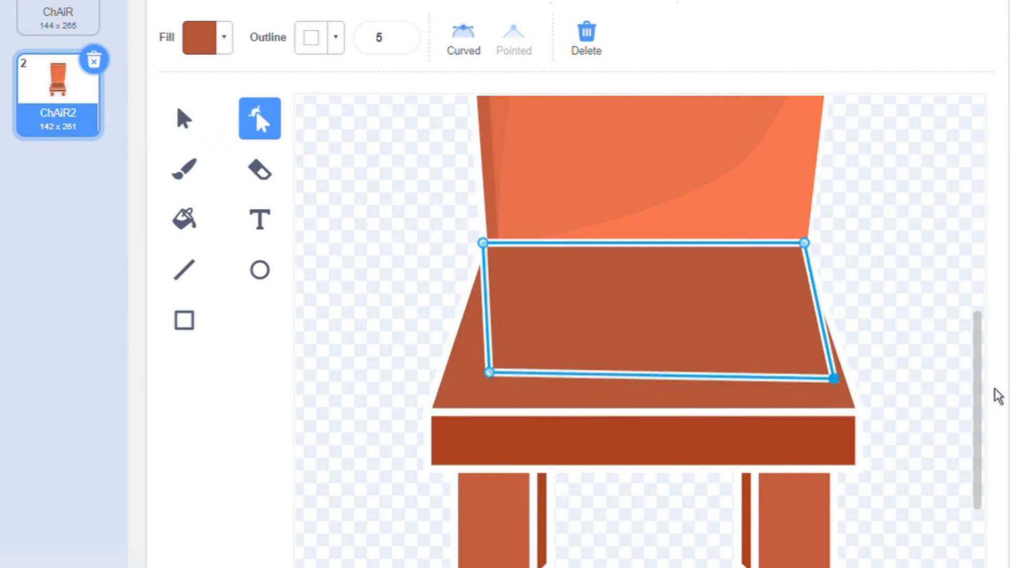
drag(834, 379, 842, 391)
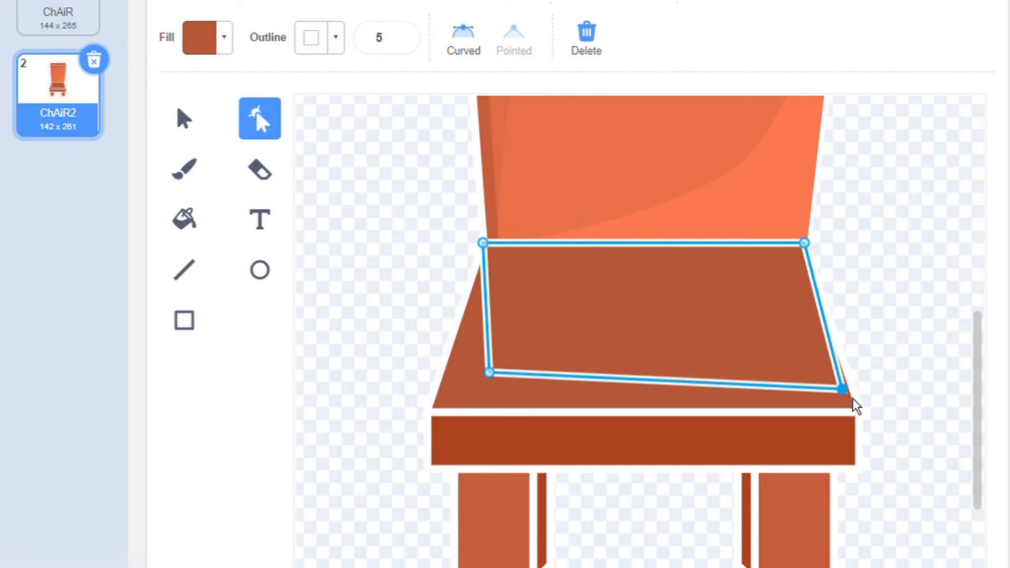
Pull the seat copy's two back corners slightly inward and down, and remove the copy's outline.
drag(816, 258, 812, 268)
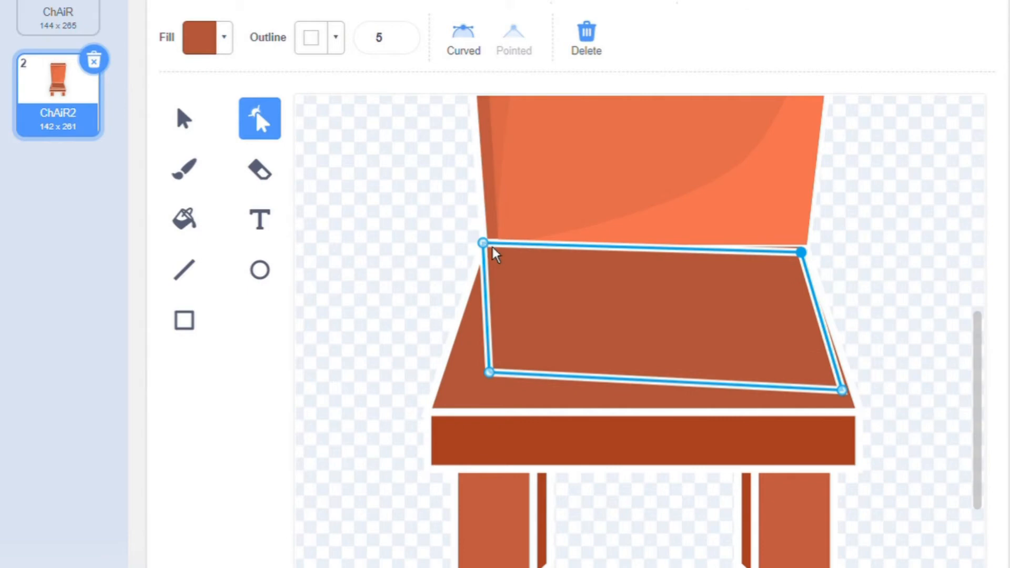
drag(494, 252, 500, 257)
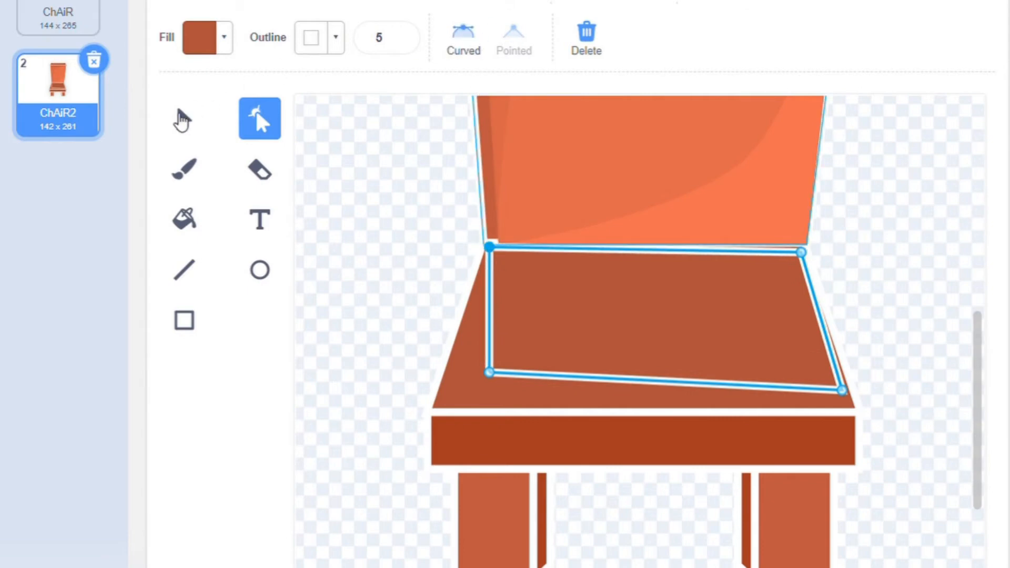
click(184, 118)
click(203, 37)
click(336, 38)
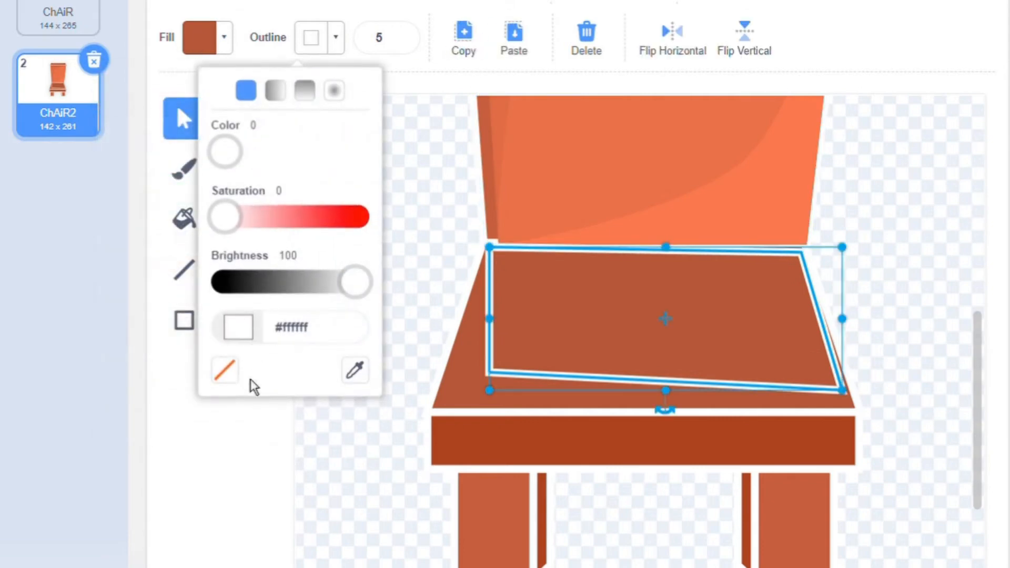
click(222, 368)
click(283, 50)
Set the fill brightness of the reshaped seat copy to 82.
click(203, 37)
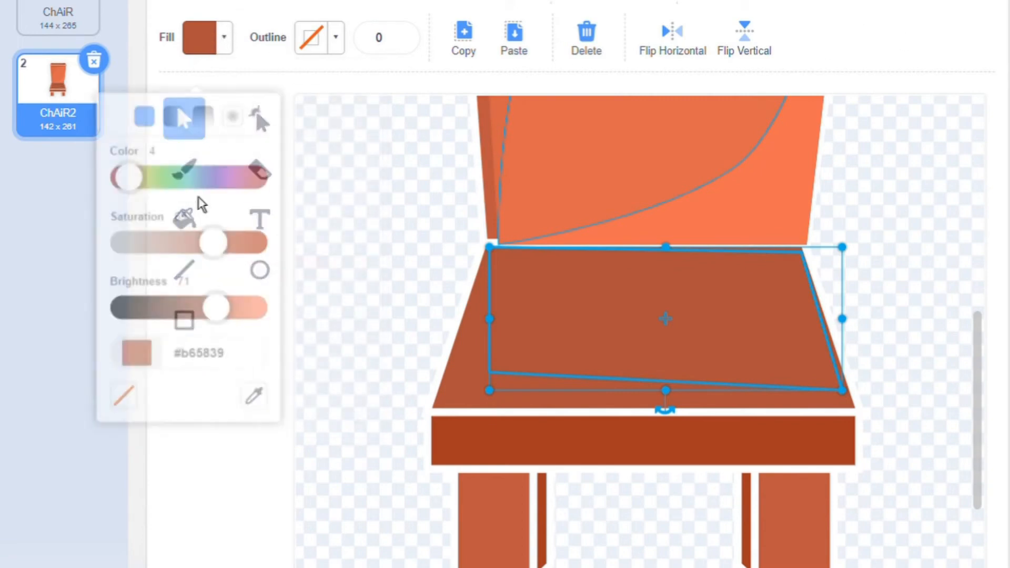
drag(216, 282, 231, 283)
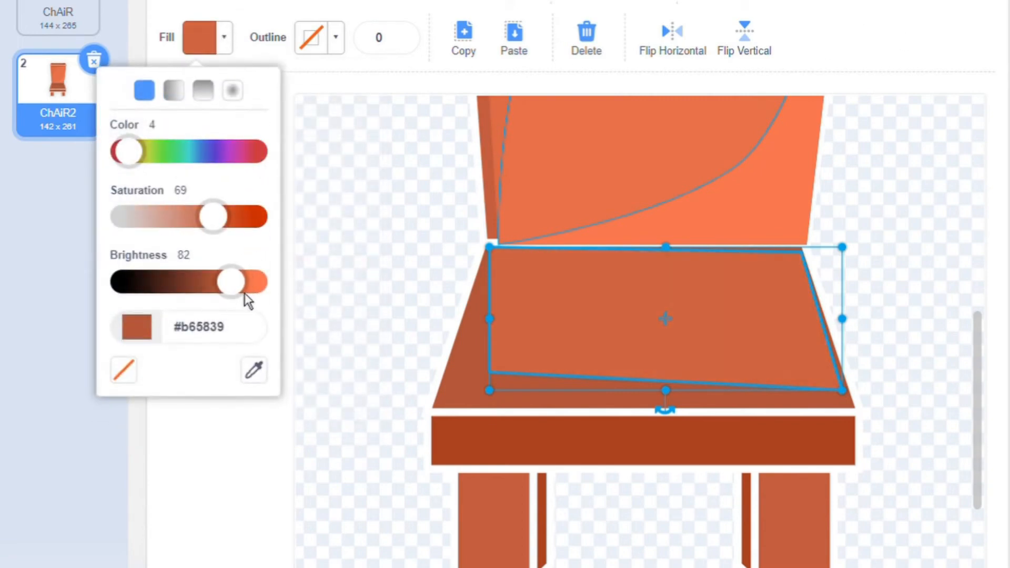
click(931, 48)
click(879, 253)
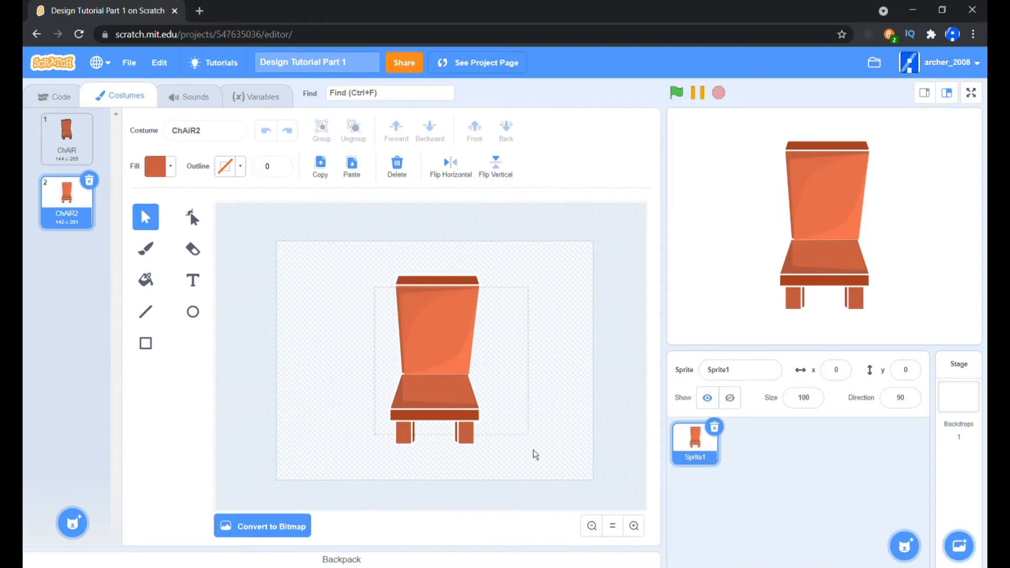
Select only the backrest's shading and highlight layers and raise their lower edge slightly to uncover the white outline above the seat.
drag(533, 450, 536, 453)
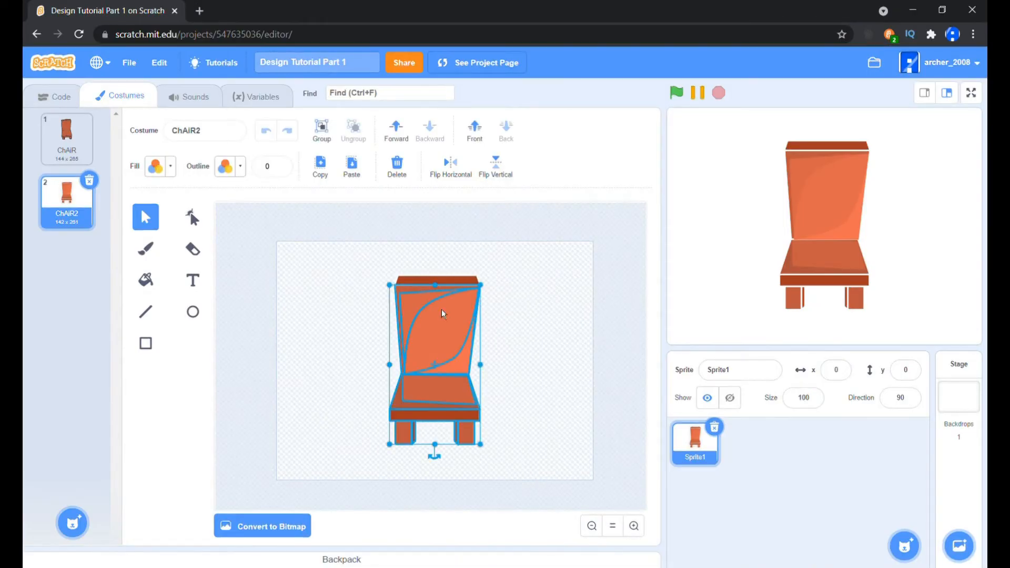
scroll(542, 335, up, 2)
shift+click(395, 262)
shift+click(395, 258)
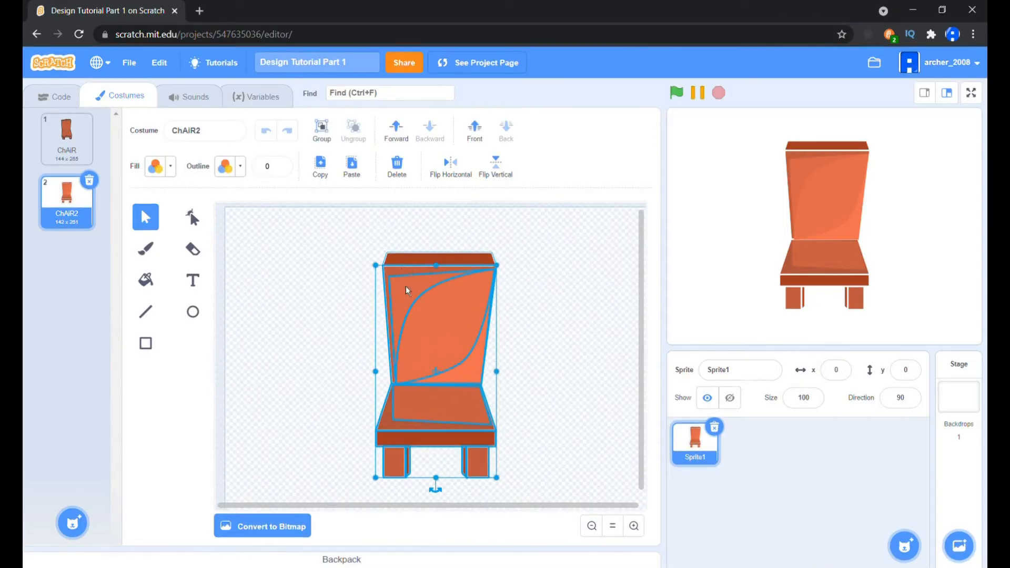
shift+click(401, 471)
shift+click(479, 473)
shift+click(413, 441)
shift+click(411, 279)
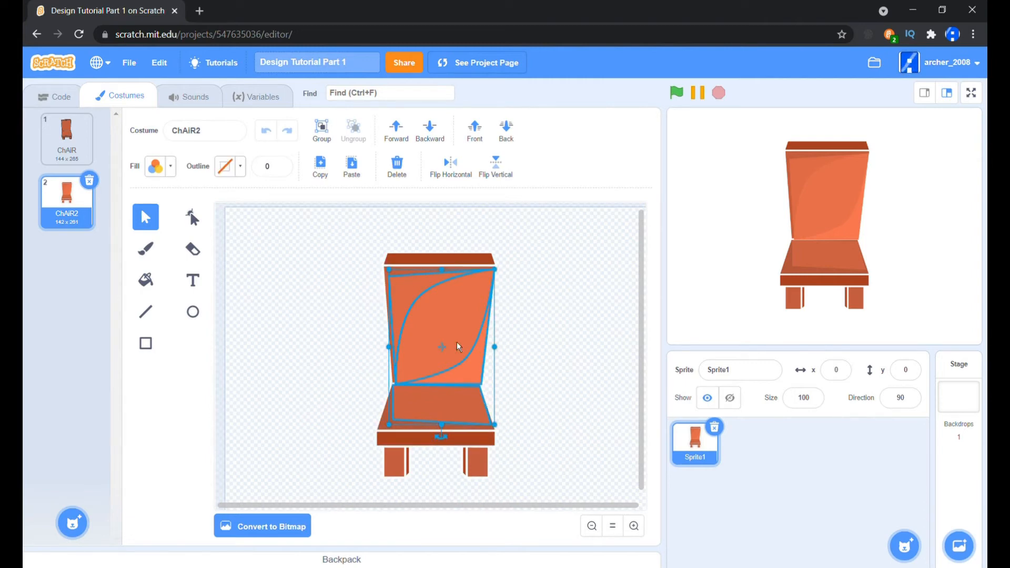
shift+click(460, 410)
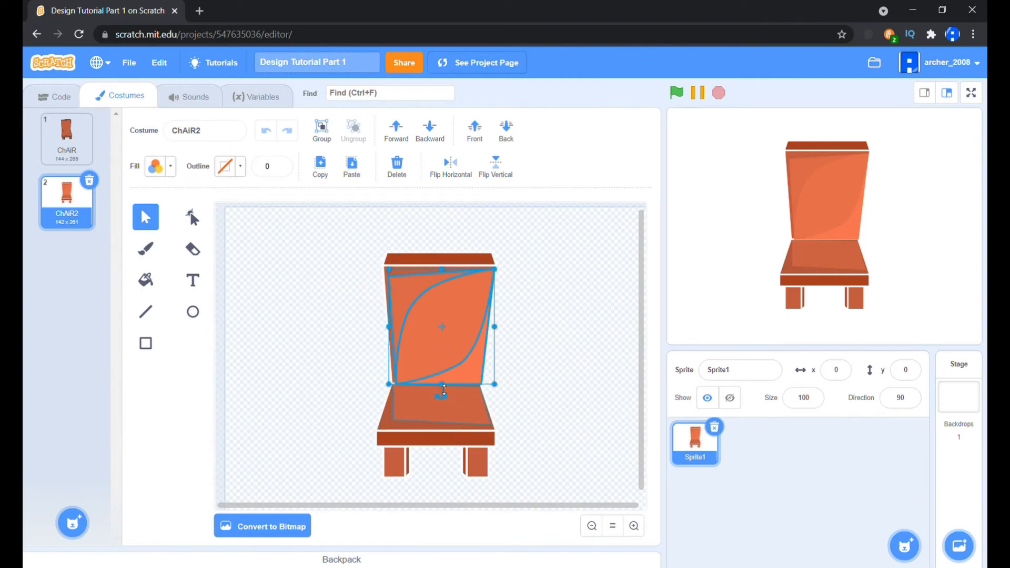
drag(444, 389, 444, 384)
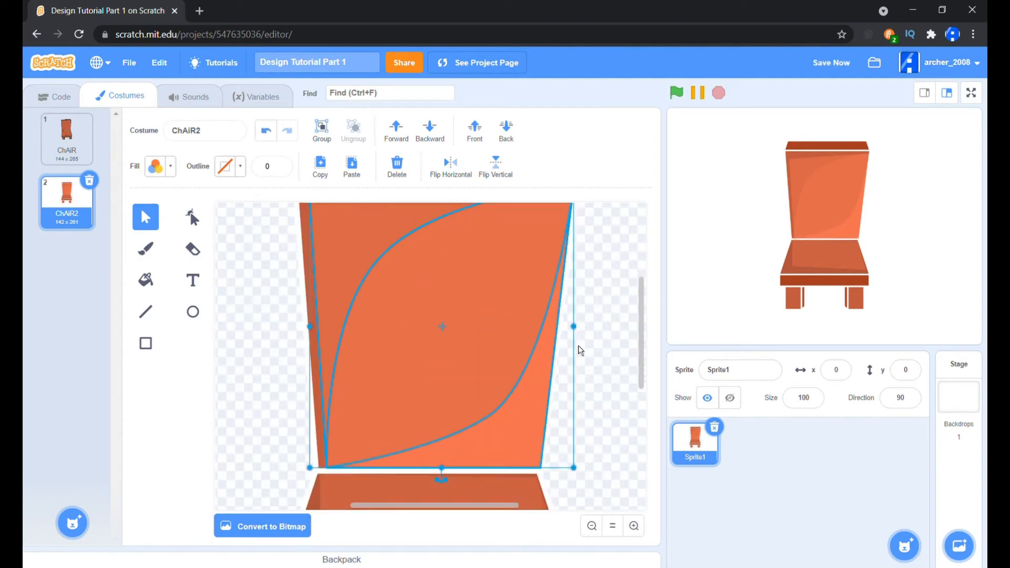
Narrow the selected backrest layers slightly by pulling their right edge inward.
drag(581, 327, 577, 329)
click(612, 337)
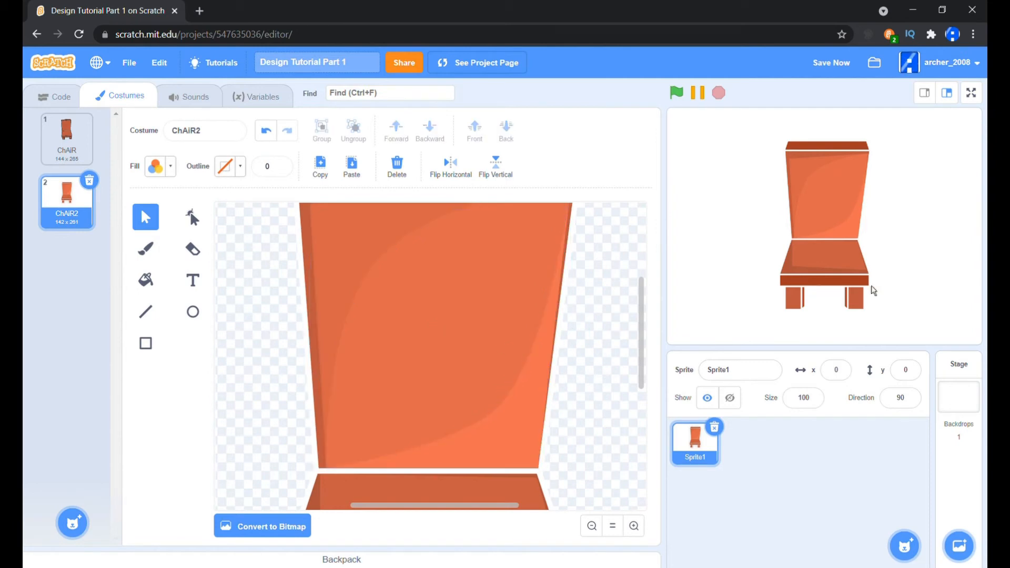
click(613, 525)
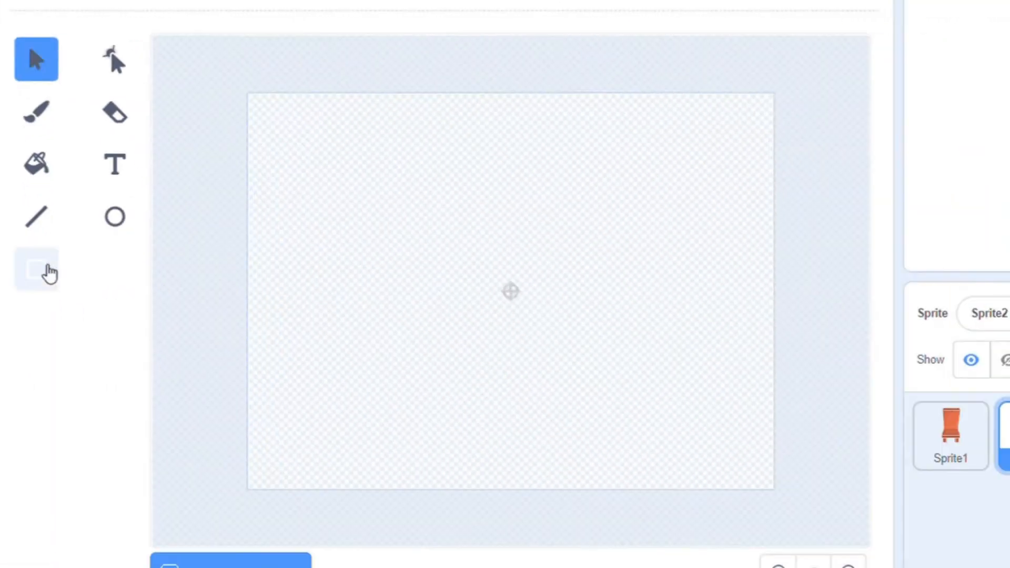
Draw a borderless rectangle about 616 by 426 in the new sprite, extending beyond the canvas on all sides.
click(49, 272)
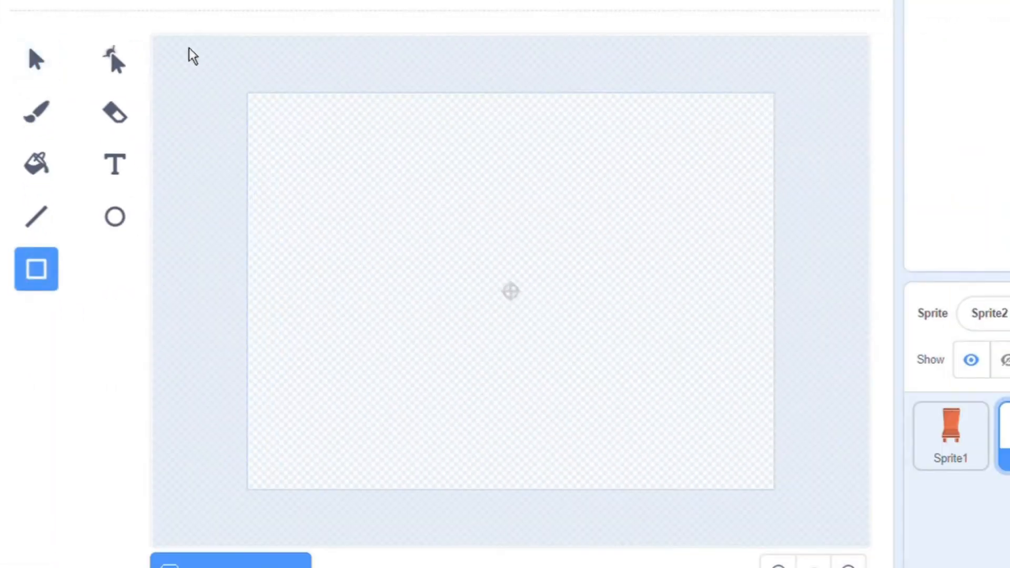
drag(181, 56, 605, 400)
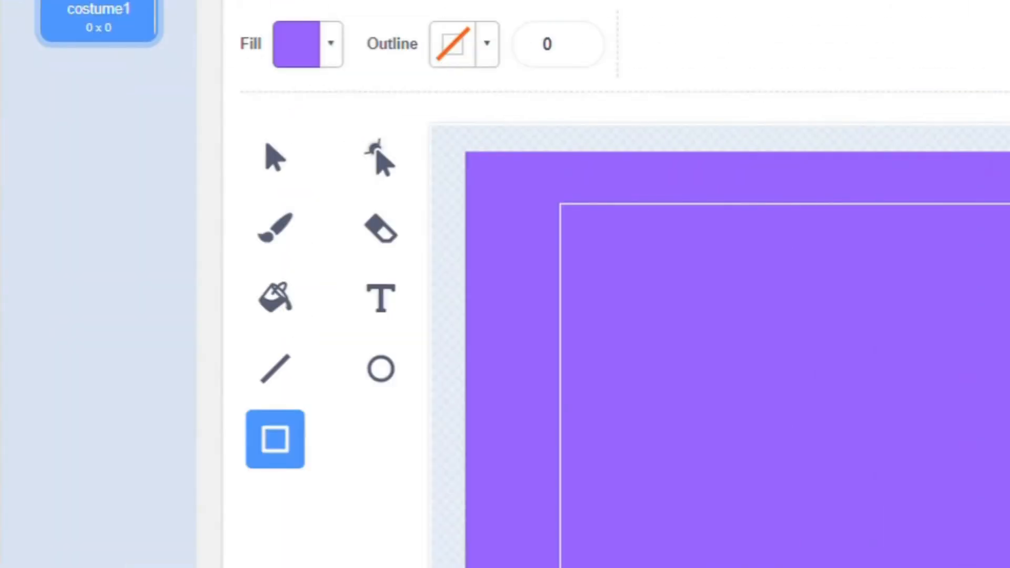
click(293, 148)
Fill the rectangle with a radial gradient from white to transparent, centred near its upper-left corner.
click(316, 59)
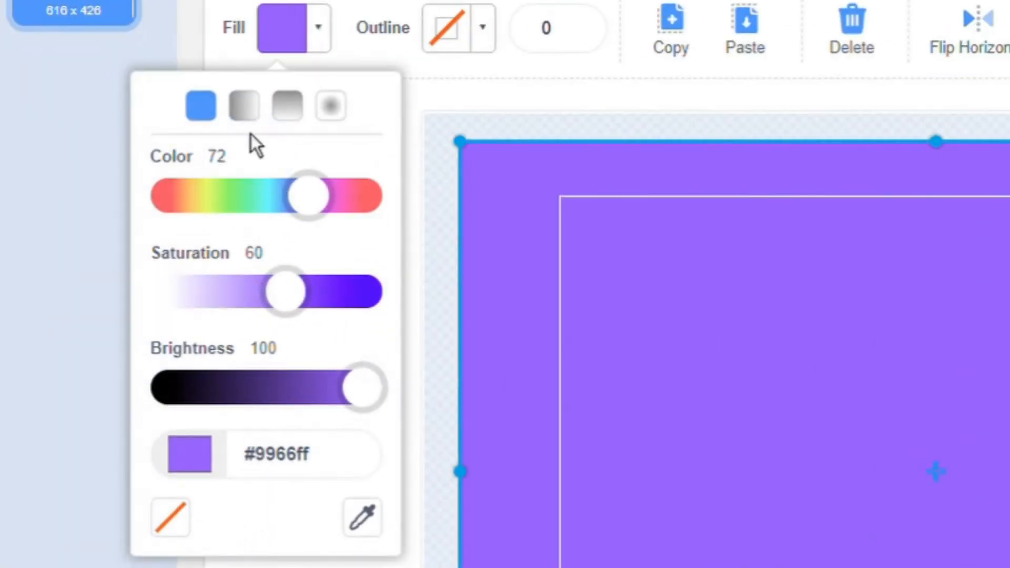
click(331, 106)
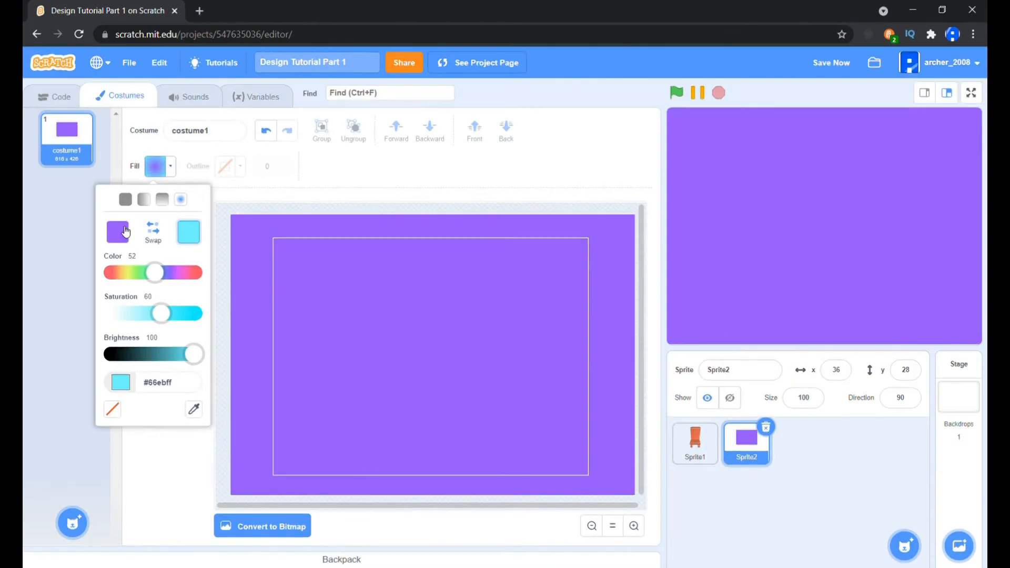
click(123, 235)
drag(161, 314, 97, 336)
click(188, 232)
click(139, 359)
drag(169, 318, 171, 319)
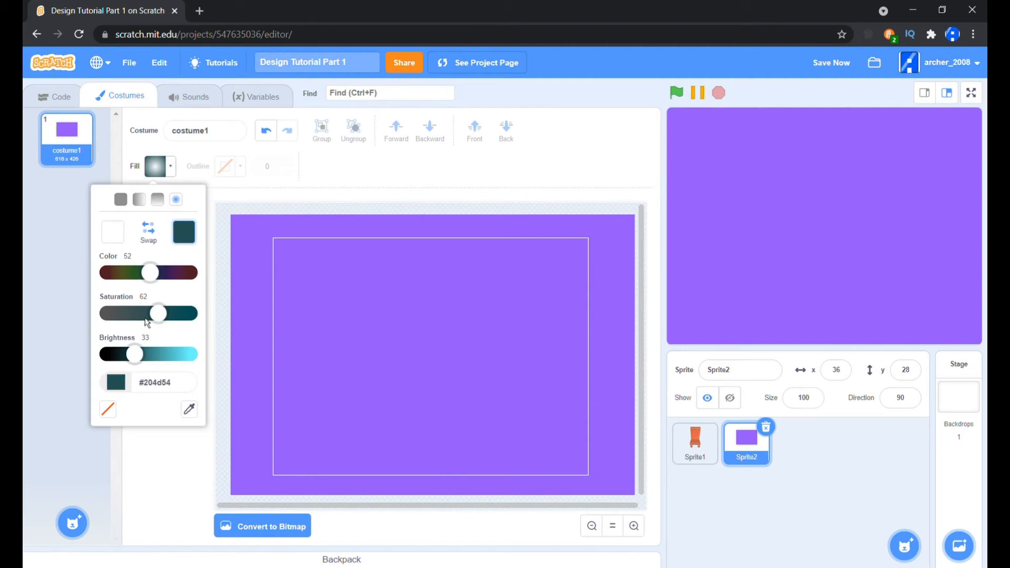
click(109, 408)
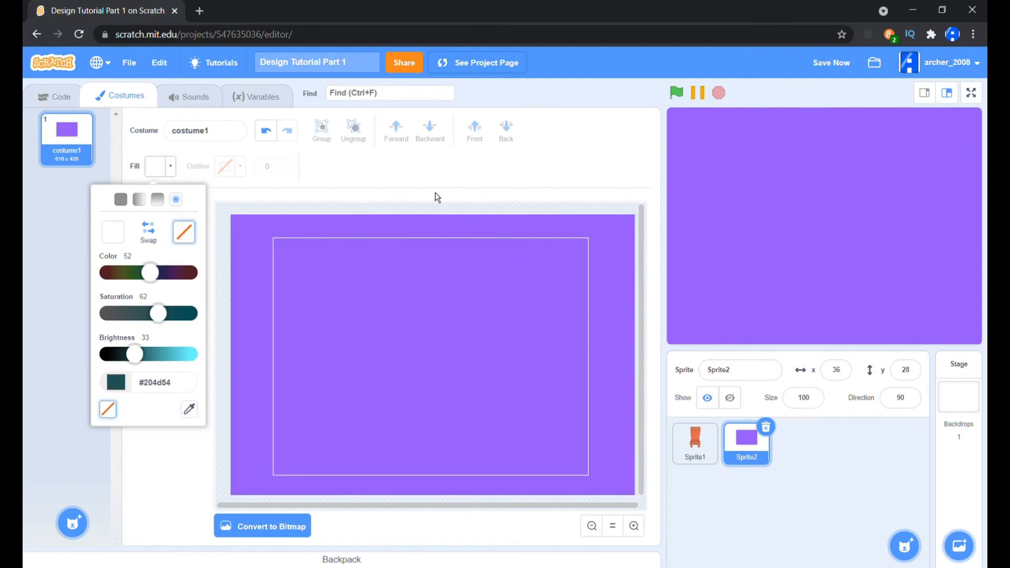
click(281, 255)
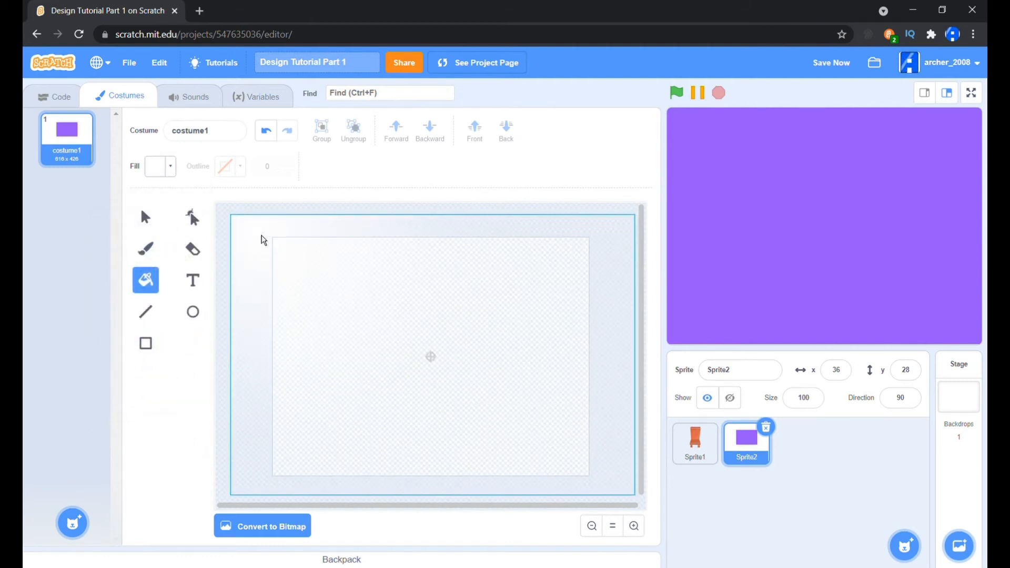
click(261, 239)
Rename the new gradient sprite as Lighting.
click(146, 217)
key(Tab)
text(Lighting)
key(Return)
Fill the stage backdrop with dark teal using color 54, saturation 61 and brightness 31.
click(971, 442)
click(146, 343)
click(193, 272)
click(155, 159)
click(150, 346)
click(134, 347)
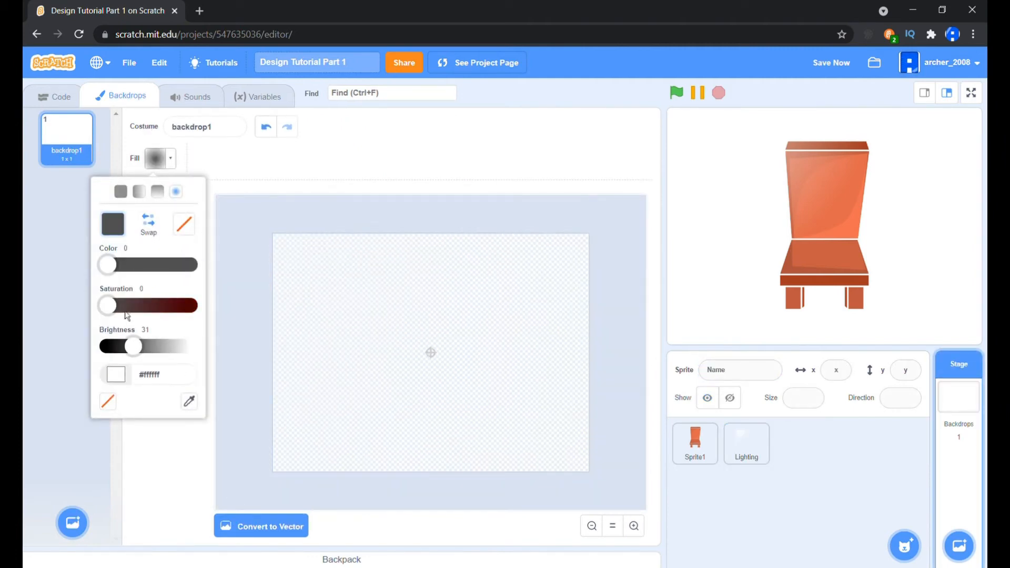
click(152, 265)
click(158, 306)
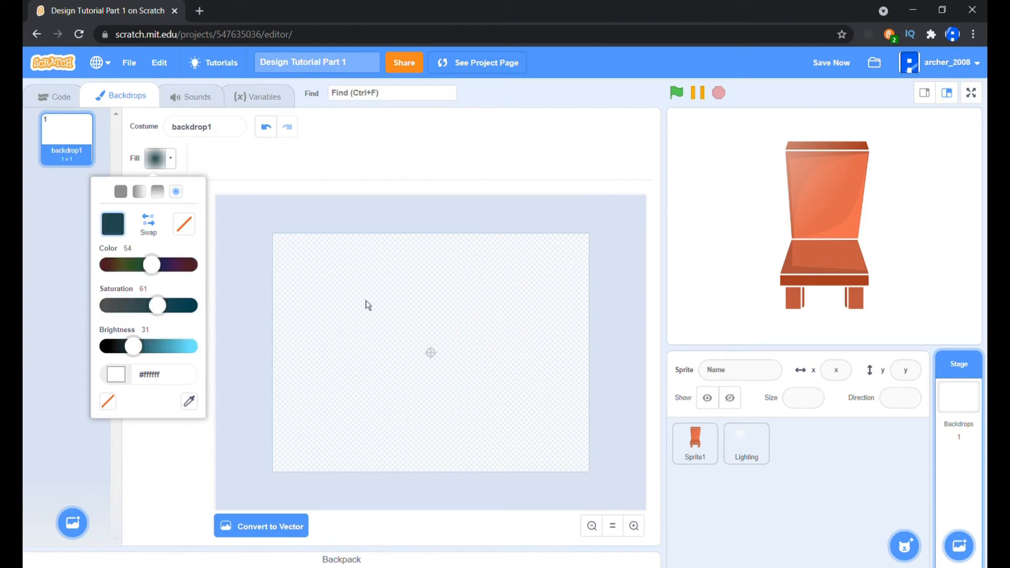
click(415, 397)
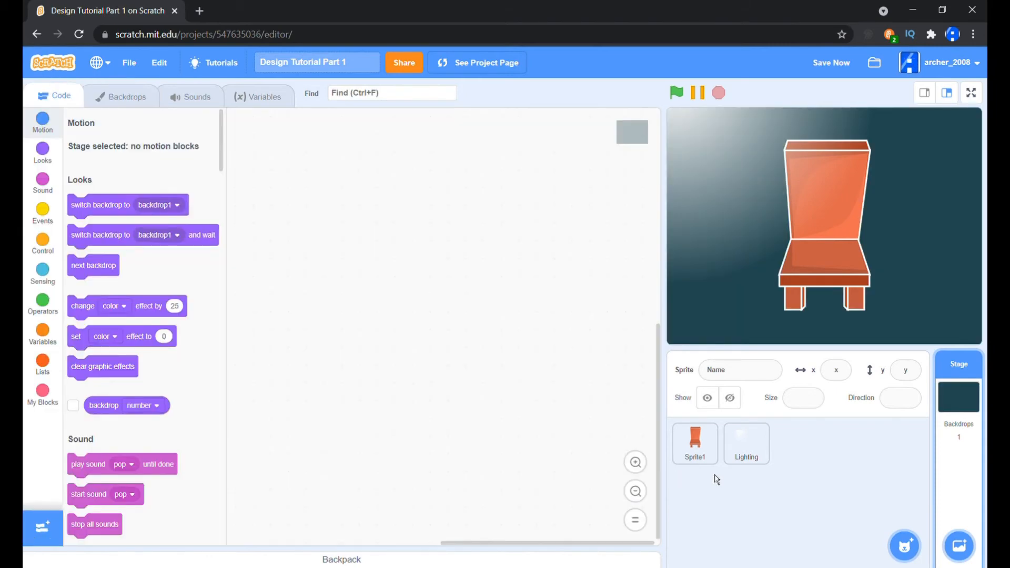
Open the chair sprite's costumes for editing.
click(744, 444)
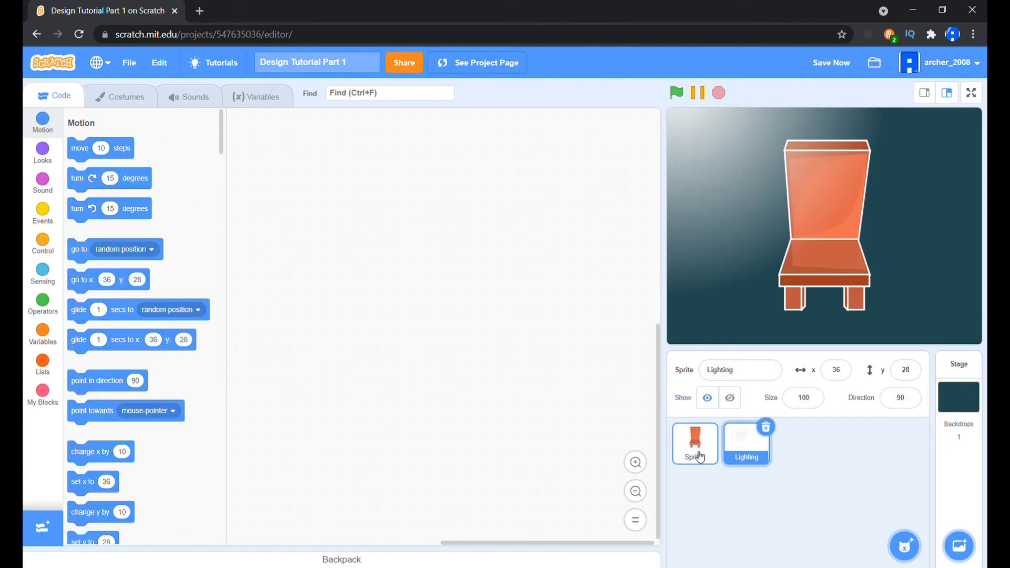
click(700, 455)
click(121, 96)
Give the chair's top rail a horizontal gradient whose first color has color 3, saturation 61 and brightness 78.
click(436, 289)
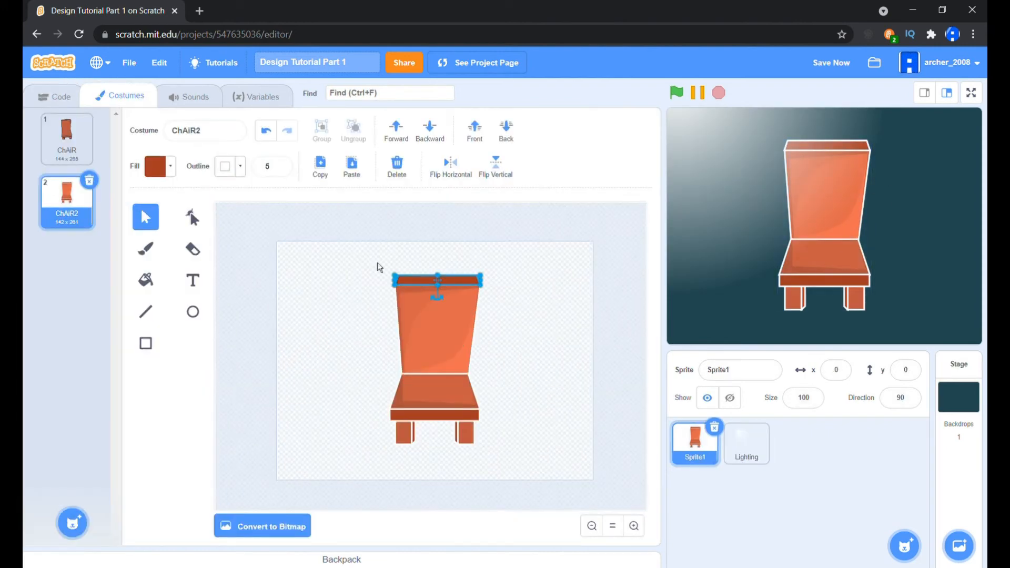
click(149, 171)
click(144, 199)
click(153, 229)
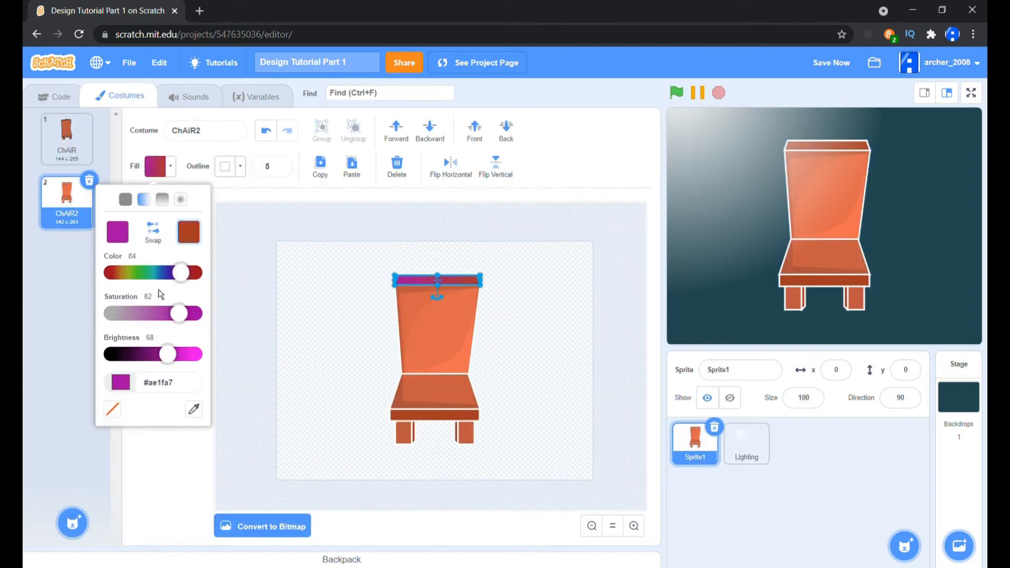
click(194, 409)
click(476, 276)
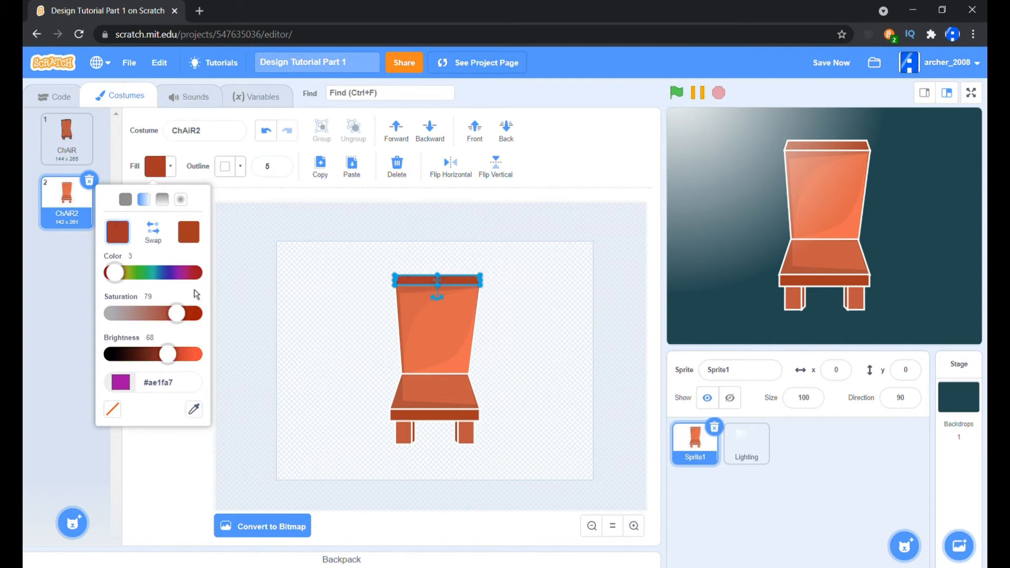
drag(175, 358, 182, 361)
drag(169, 316, 156, 316)
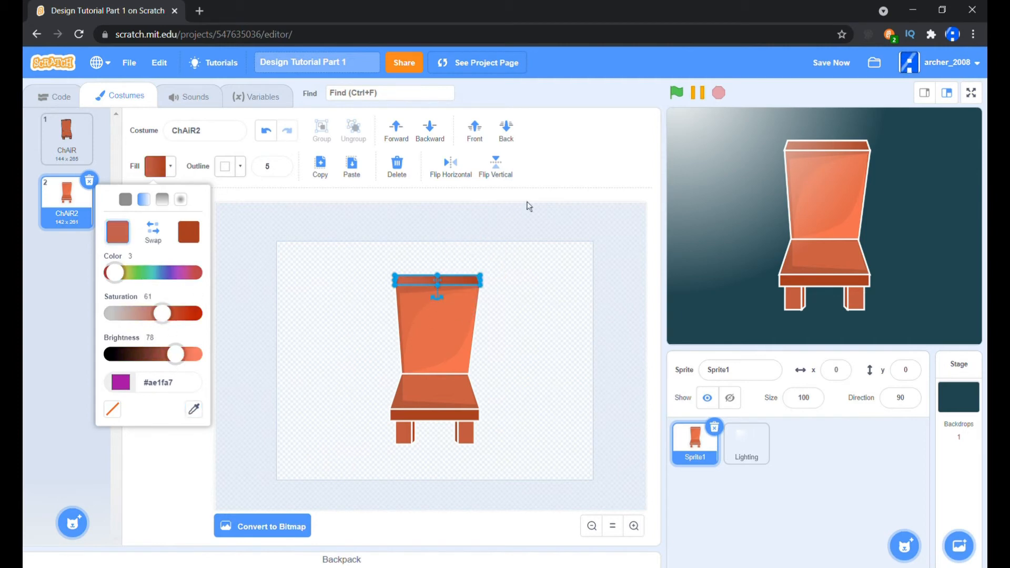
click(508, 211)
Give the outlined seat surface a horizontal gradient whose first color has color 4, saturation 66 and brightness 81.
click(413, 402)
click(156, 166)
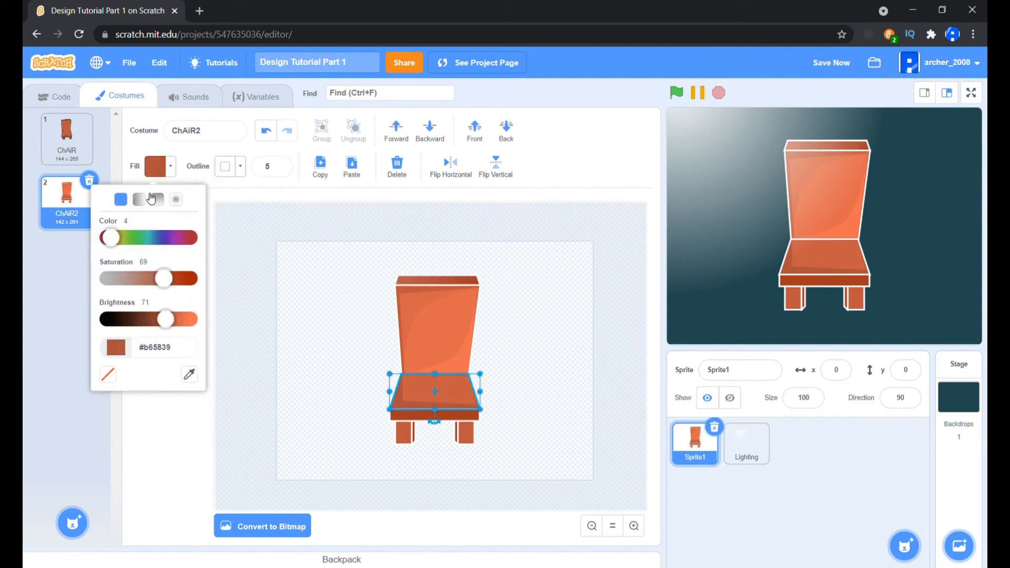
click(151, 198)
click(193, 409)
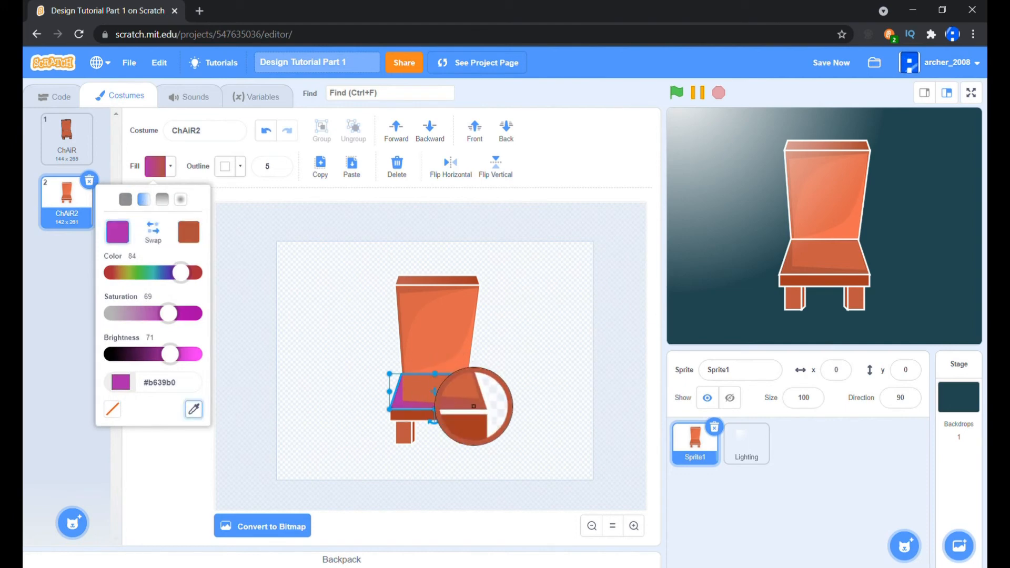
click(481, 414)
click(178, 354)
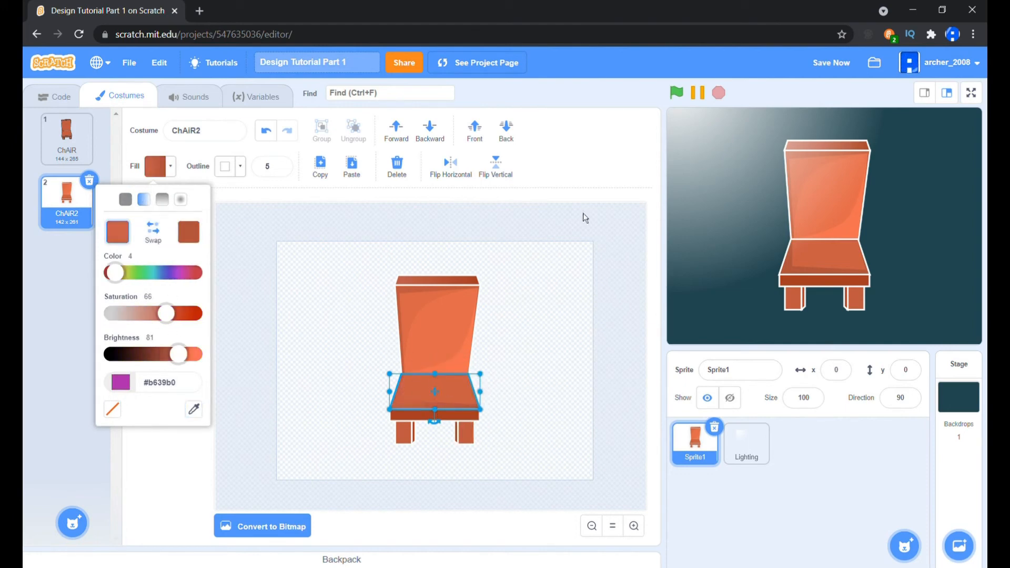
click(547, 356)
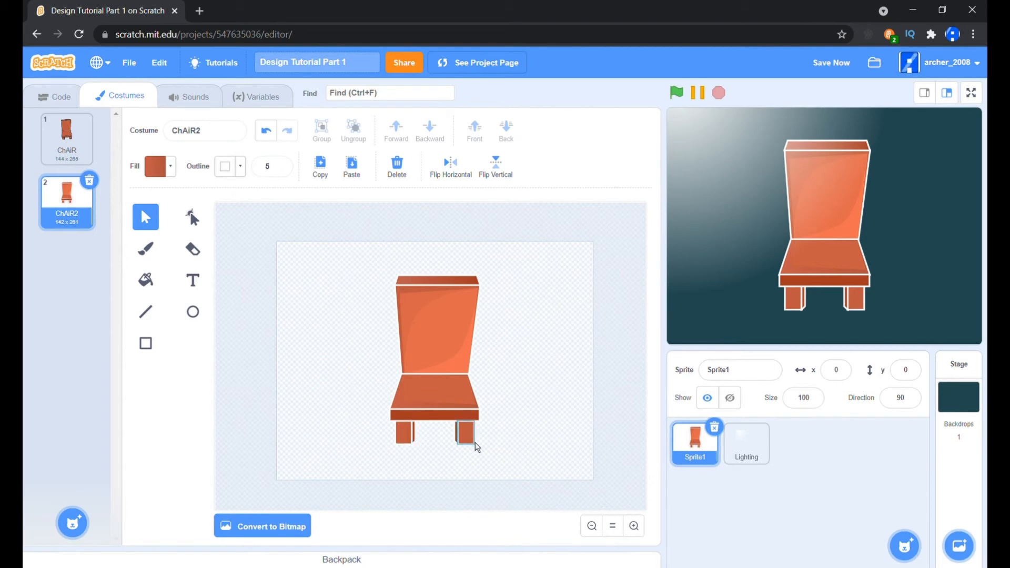
Brighten the right leg's inner side face to brightness 98, with color 4 and saturation 82.
click(463, 434)
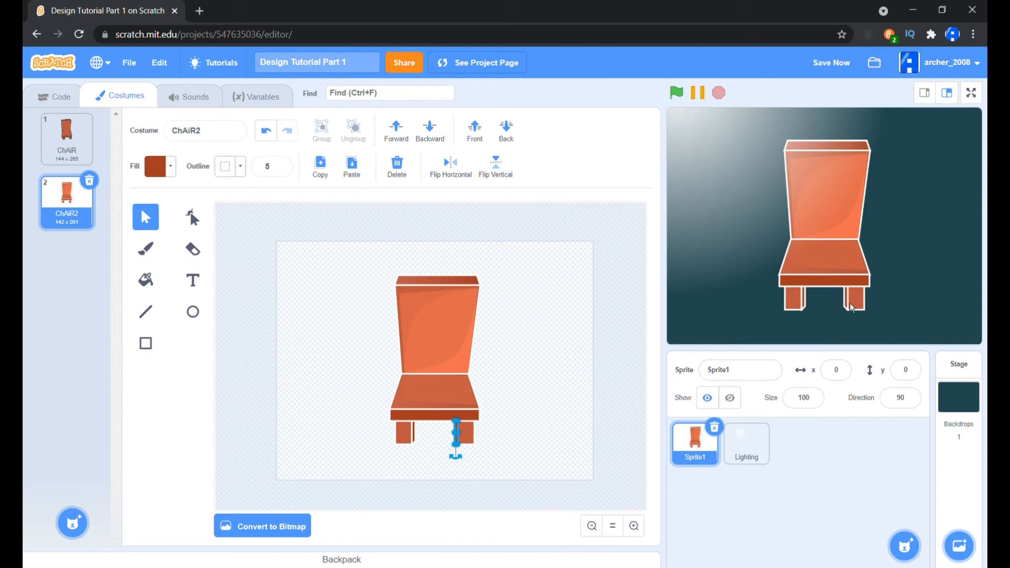
click(171, 168)
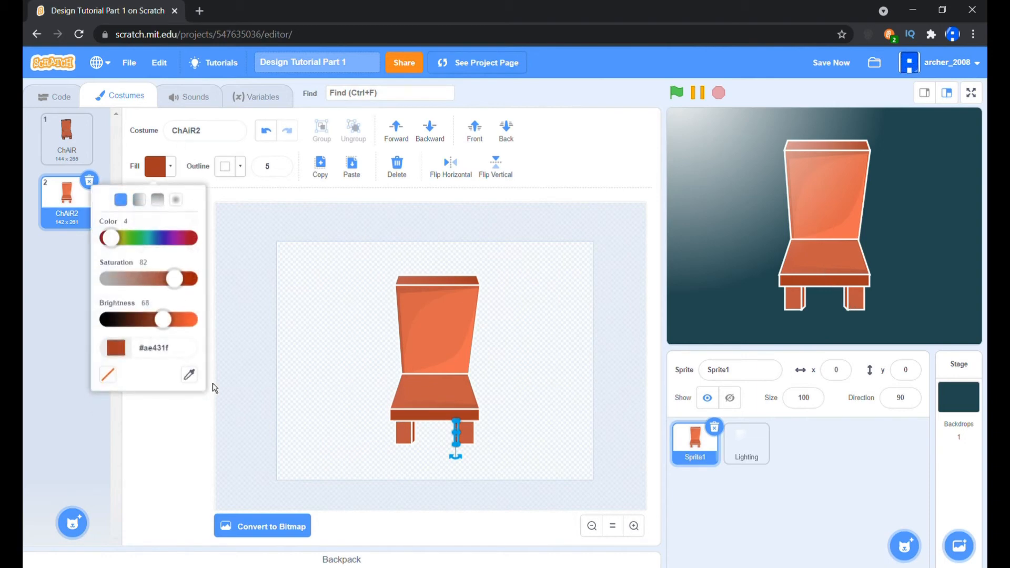
click(195, 327)
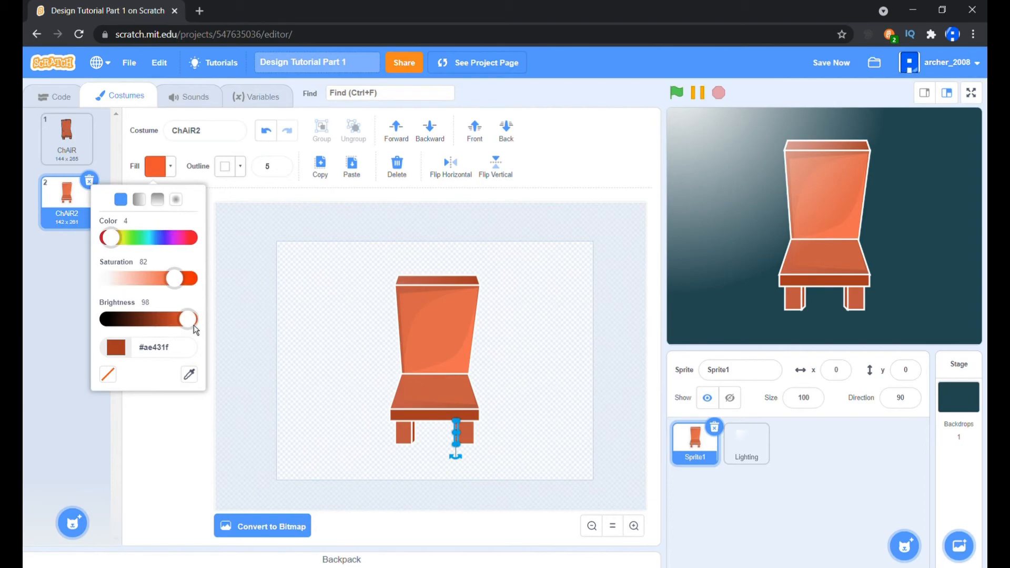
click(293, 359)
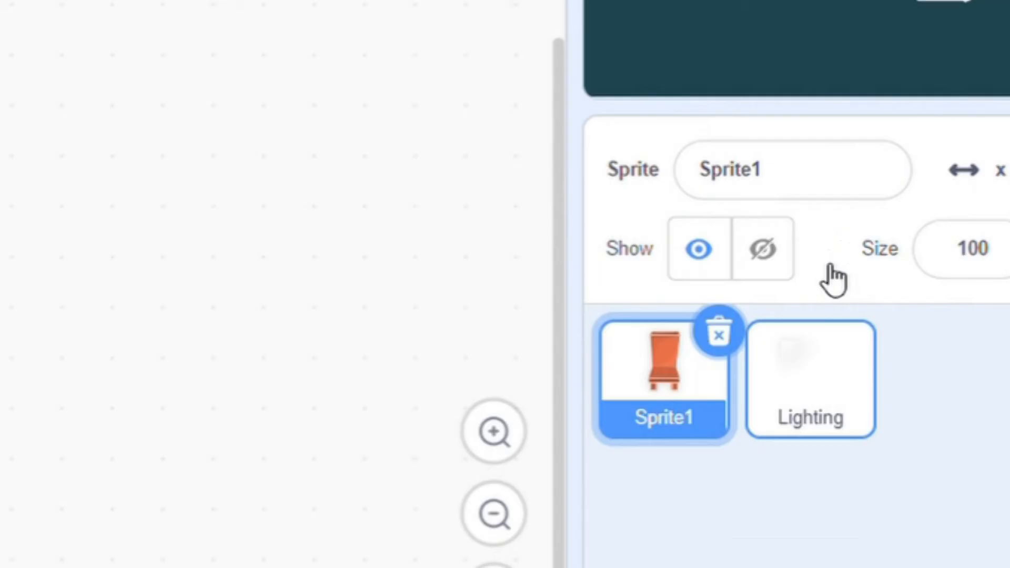
Send the Lighting sprite to the back layer, behind the chair, and check the stage in full screen.
click(746, 445)
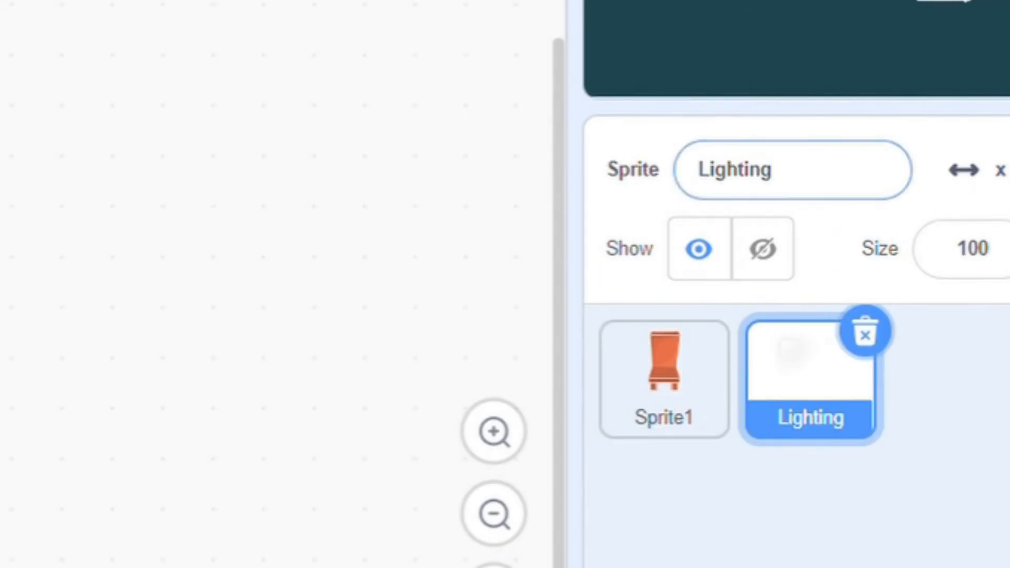
click(53, 208)
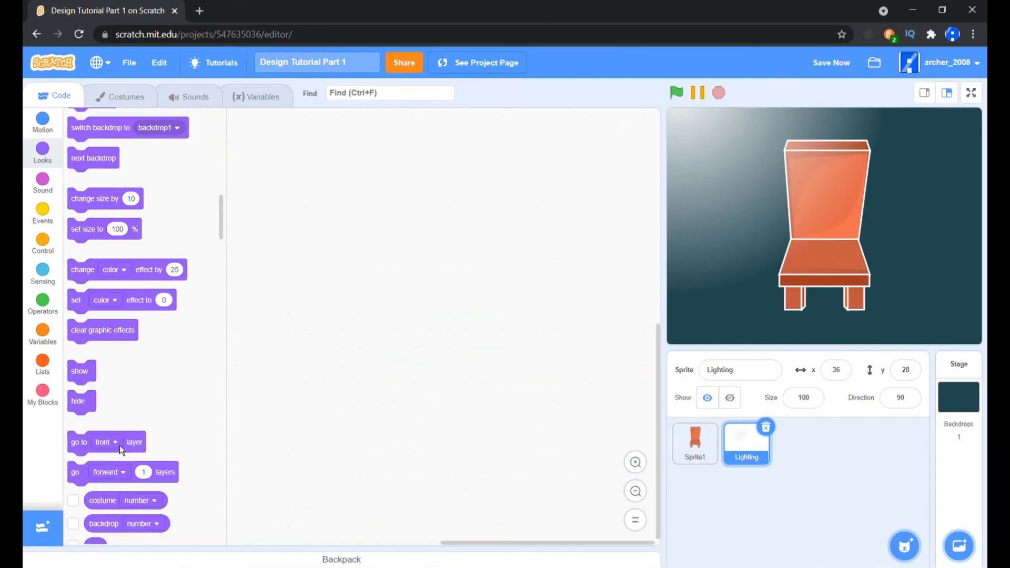
click(358, 311)
click(86, 514)
click(80, 445)
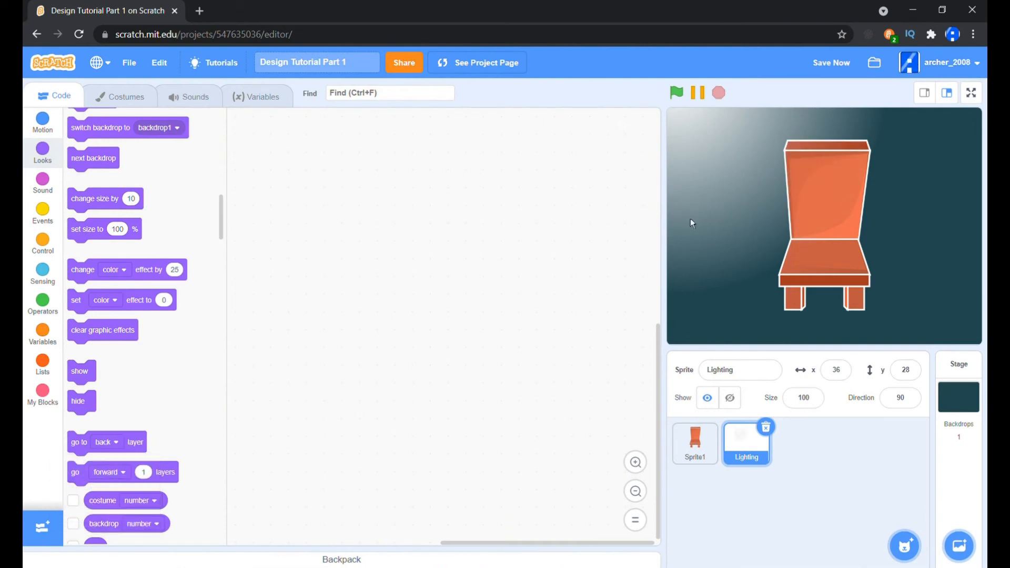
click(971, 93)
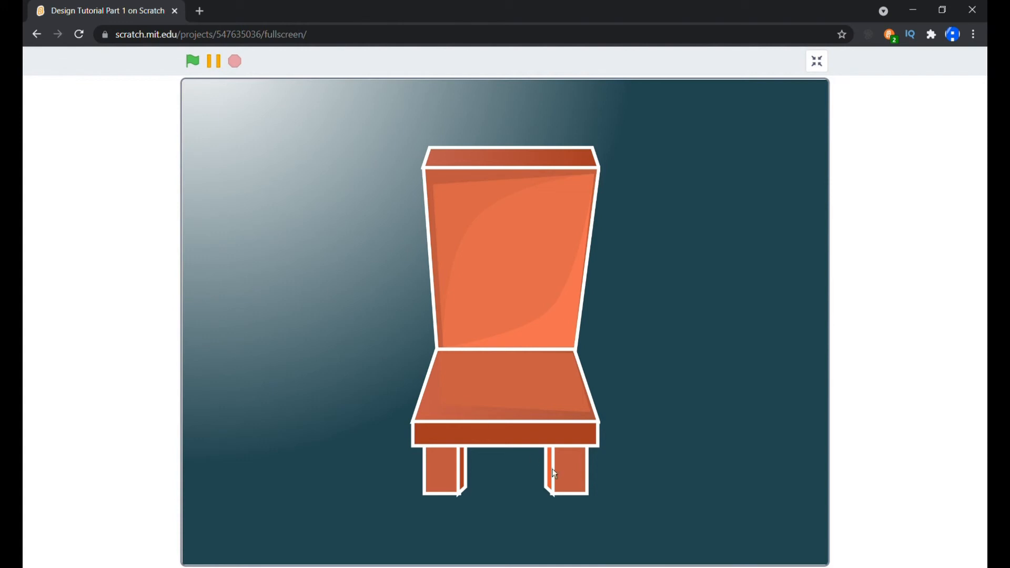
key(Escape)
Create a blank costume in the chair sprite and set the fill to a horizontal gradient from black to transparent.
mouse_move(72, 522)
click(72, 471)
click(160, 166)
drag(157, 357, 189, 355)
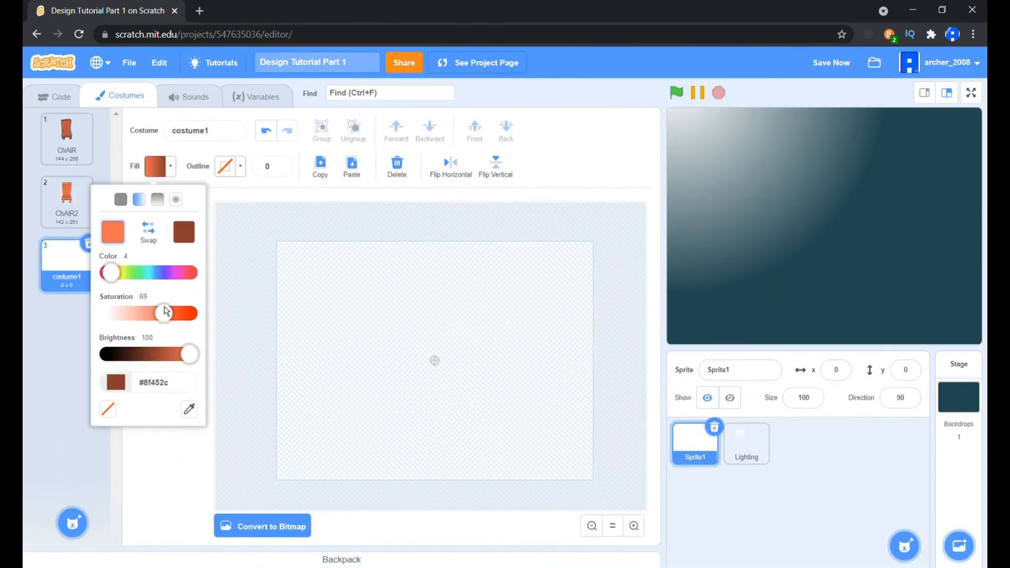
drag(164, 314, 105, 313)
drag(189, 355, 106, 355)
click(184, 232)
click(112, 410)
click(158, 447)
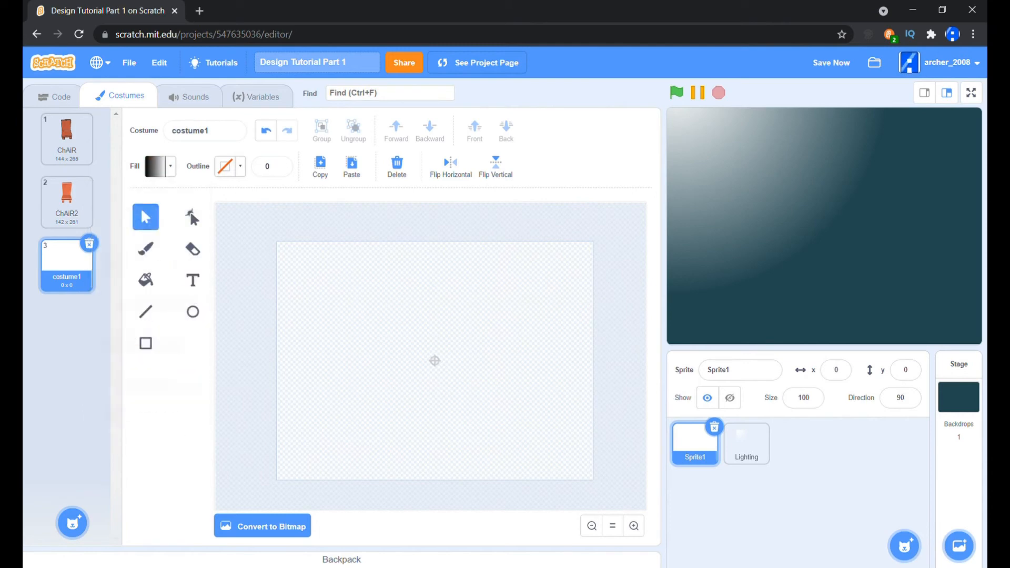
Draw a rectangle with the gradient fill and collapse it to a thin vertical strip by moving its side points together.
click(151, 346)
drag(367, 304, 469, 405)
click(193, 217)
drag(314, 288, 368, 335)
drag(392, 440, 414, 417)
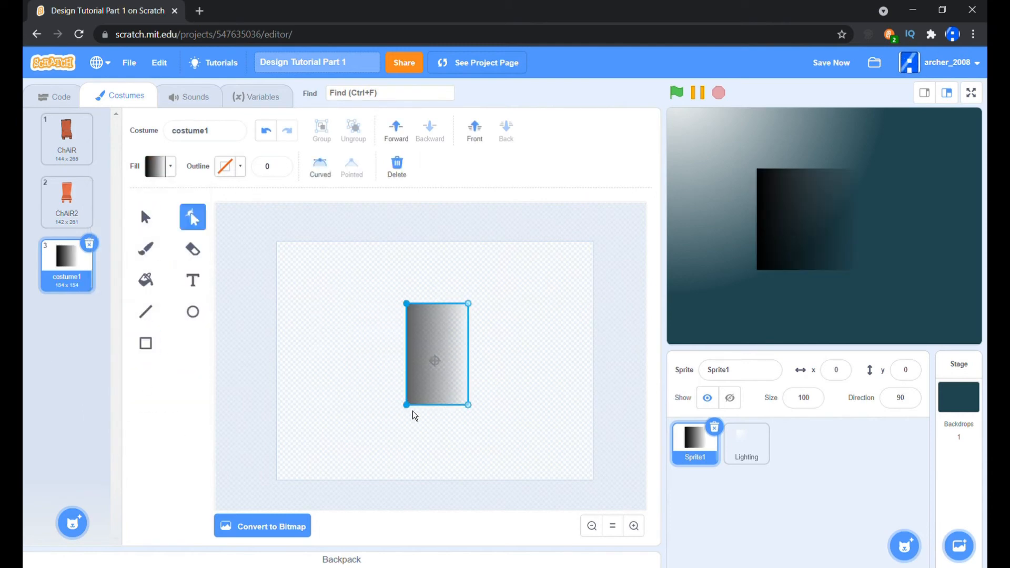
drag(465, 270, 509, 518)
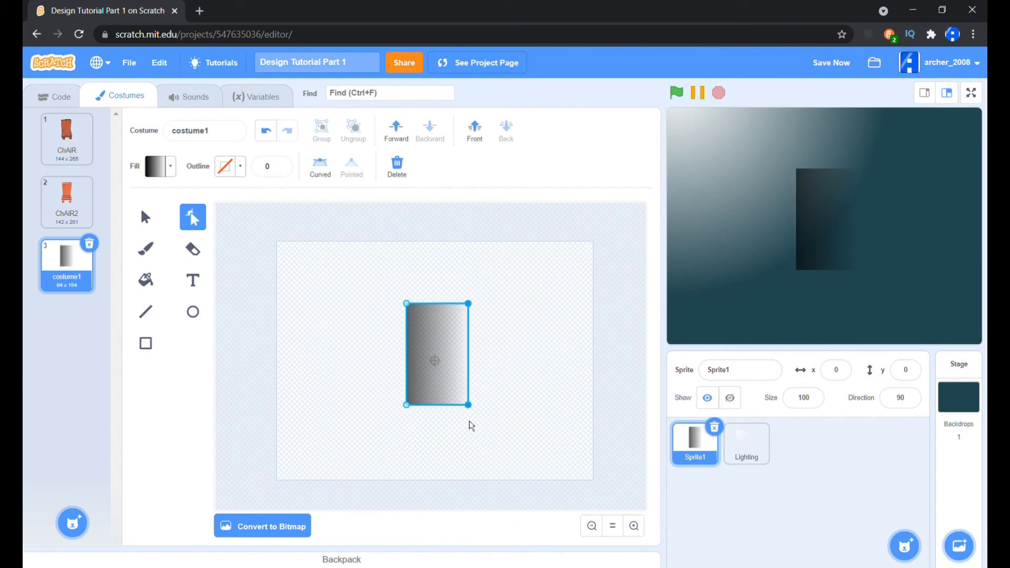
drag(472, 416, 412, 425)
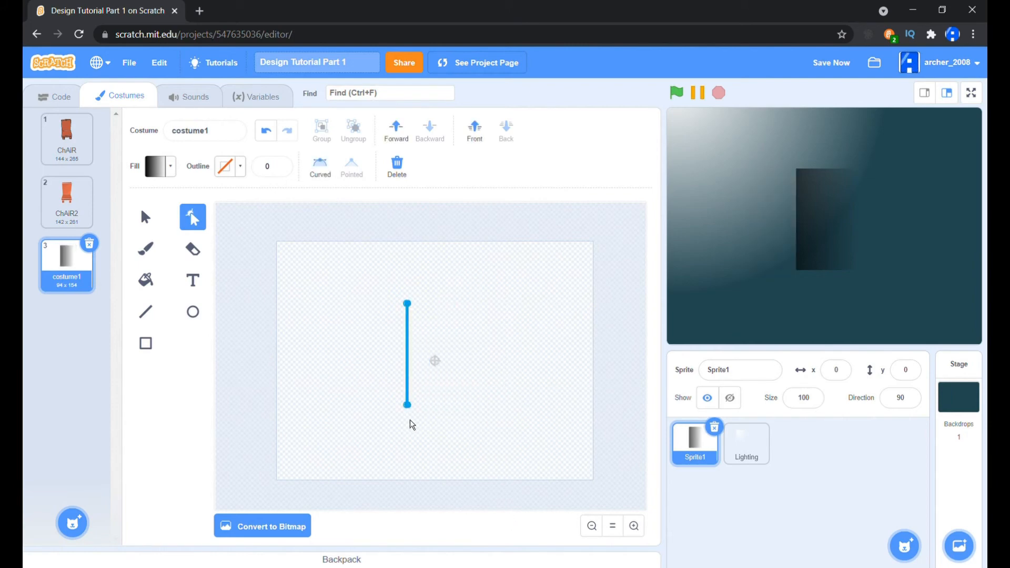
Stretch the thin strip into an evenly semi-transparent dark rectangle about 276 by 154, centered on the canvas.
click(146, 217)
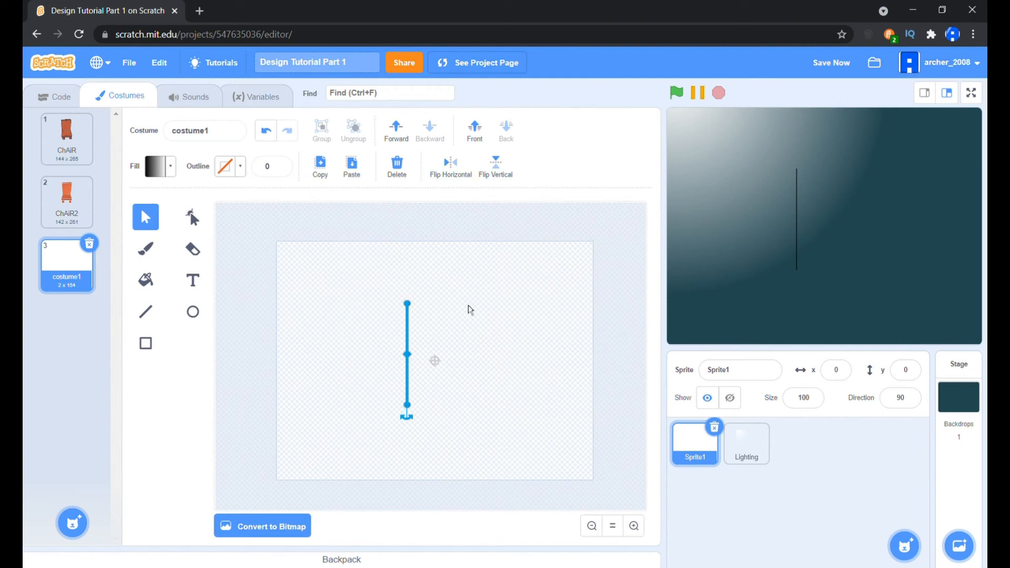
drag(415, 356, 362, 374)
drag(453, 368, 429, 378)
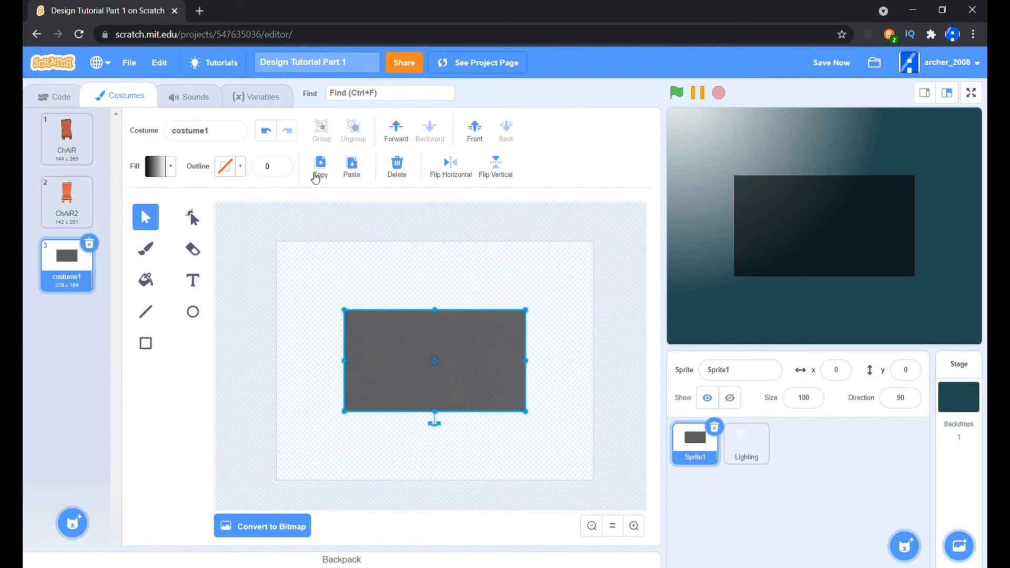
Copy the dark rectangle into the ChAiR2 costume and resize it to cover the middle of the seat surface.
click(67, 200)
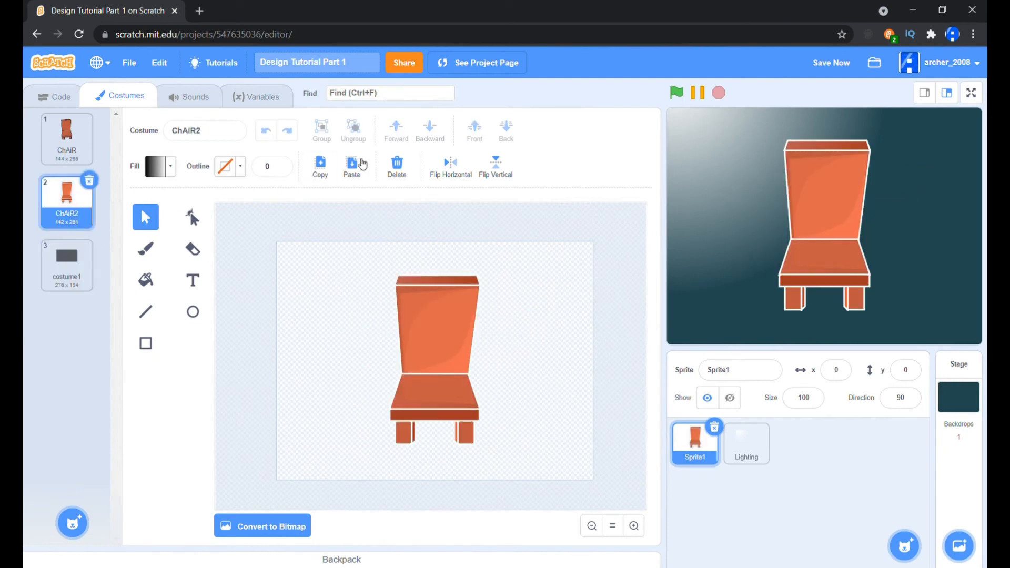
click(351, 164)
drag(525, 360, 409, 361)
drag(378, 317, 378, 374)
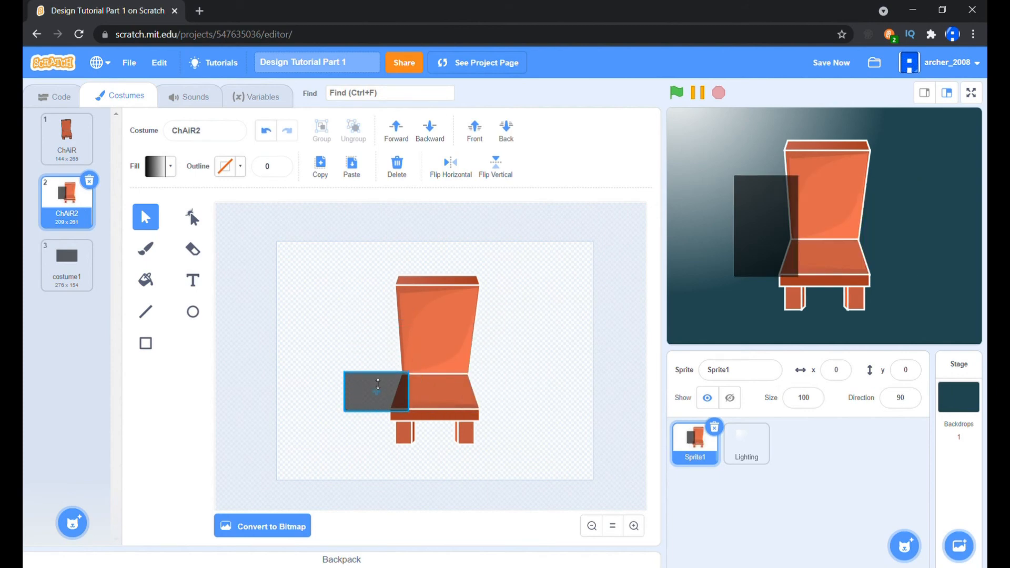
drag(377, 411, 440, 398)
click(632, 527)
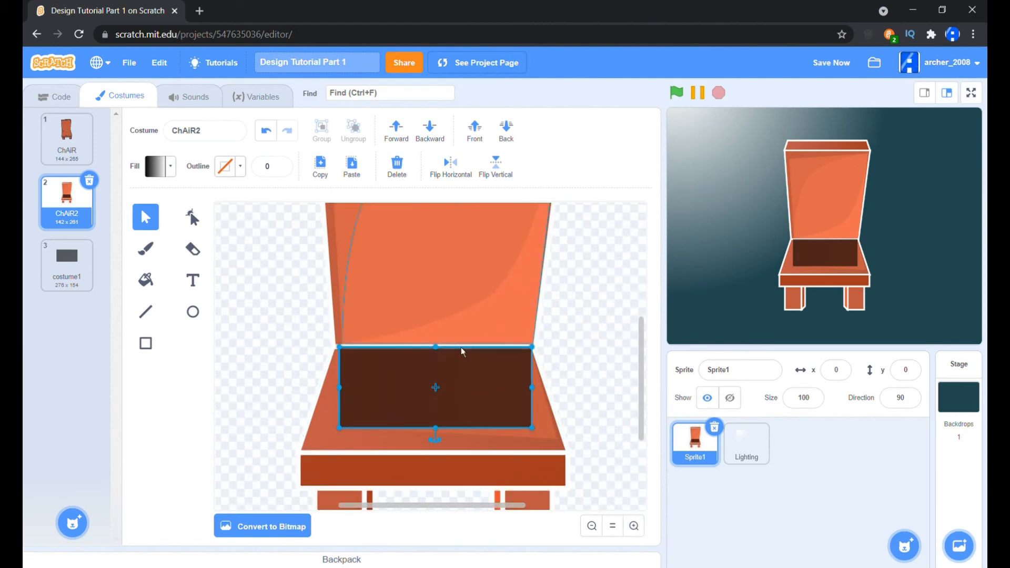
drag(428, 389, 427, 392)
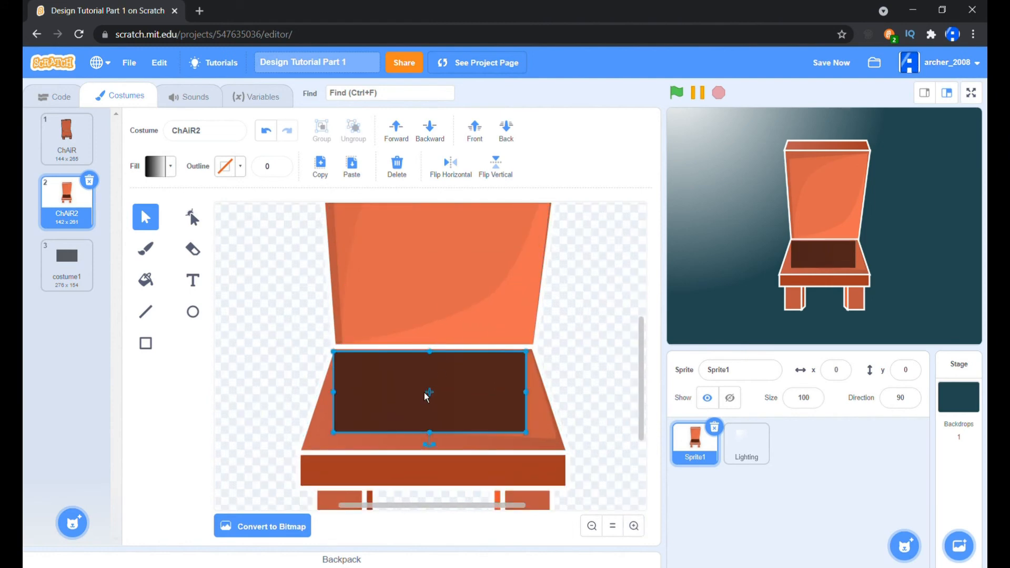
Reshape the shadow's corners to follow the seat's back edge and right side, leaving a lit wedge along the left.
click(192, 217)
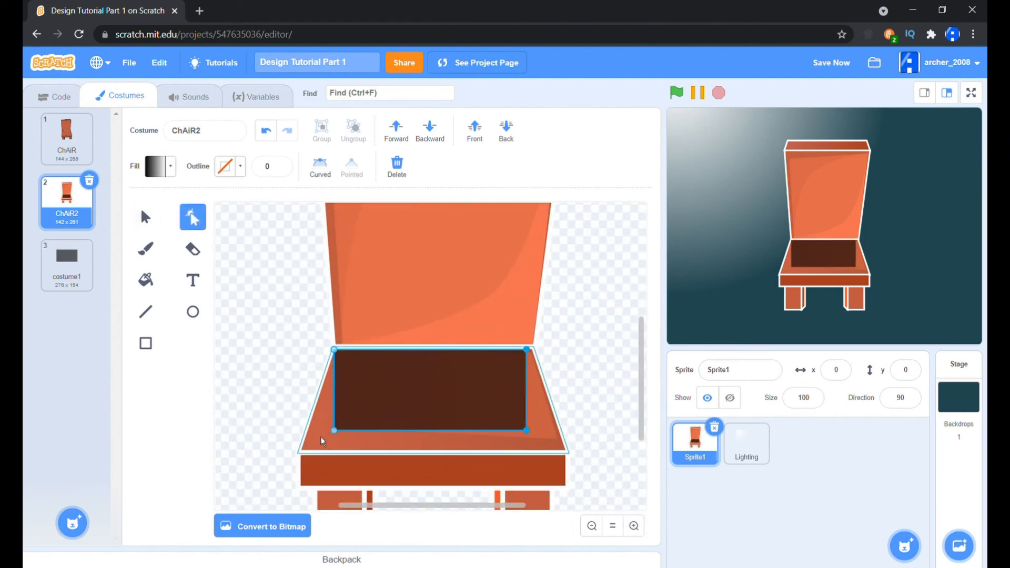
drag(338, 435, 366, 463)
drag(735, 421, 811, 468)
drag(749, 287, 755, 288)
click(438, 465)
key(Up)
key(Up)
key(Up)
click(848, 391)
scroll(786, 339, down, 5)
click(429, 97)
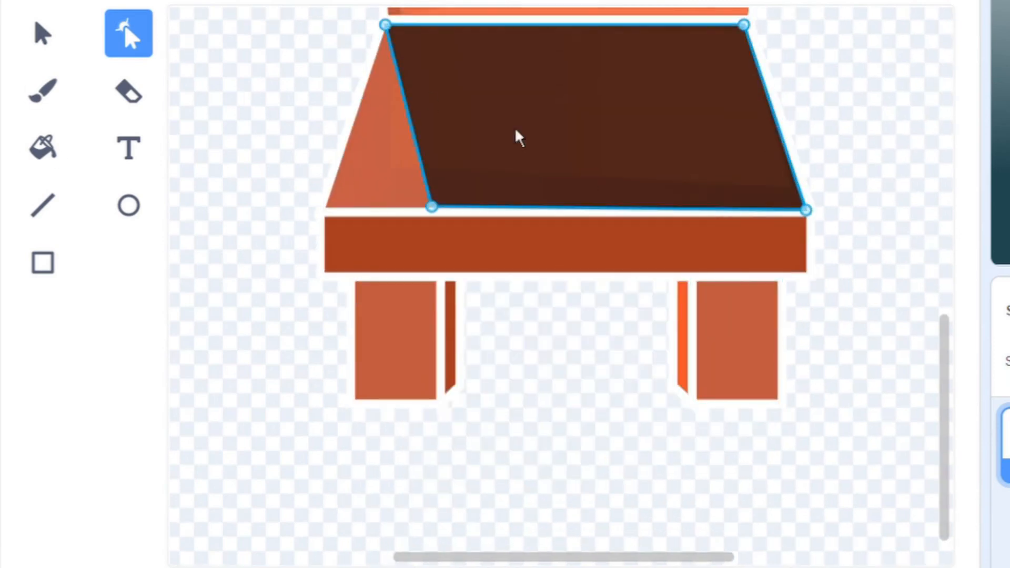
Extend the shadow down to the left leg's foot and add points that follow the leg's inner side face.
drag(442, 212, 445, 404)
click(455, 389)
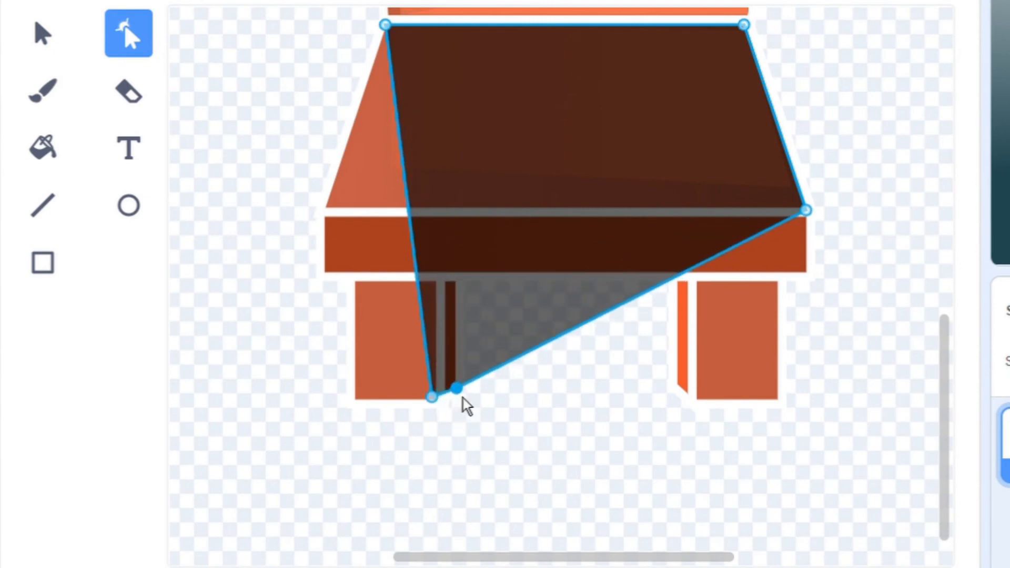
click(478, 376)
drag(478, 376, 462, 300)
click(463, 393)
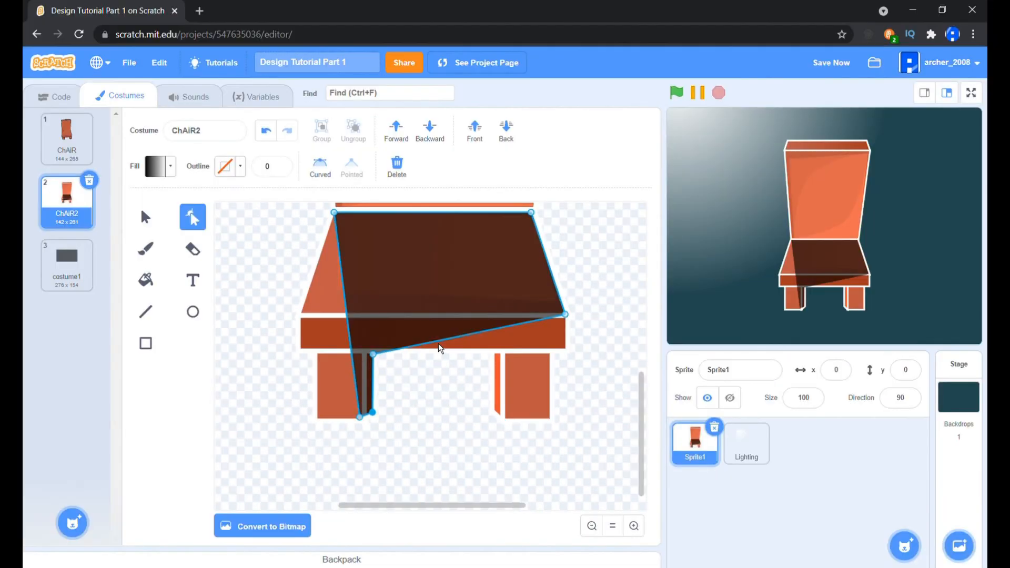
Add pointed corners that carry the shadow under the seat and around the whole right leg.
click(436, 343)
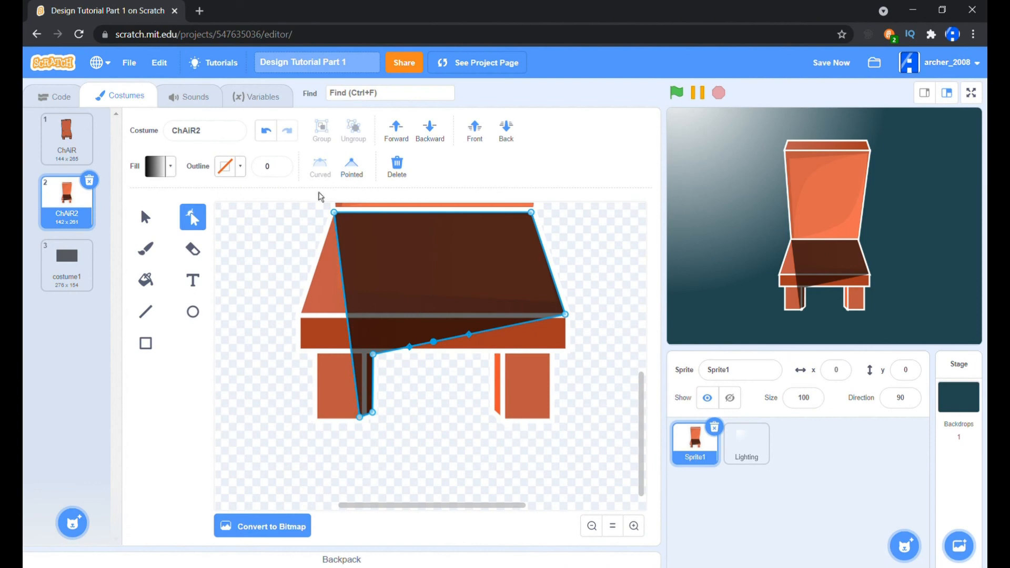
drag(434, 343, 494, 355)
drag(530, 335, 493, 410)
click(351, 167)
drag(529, 363, 506, 418)
drag(535, 367, 550, 418)
drag(558, 367, 552, 354)
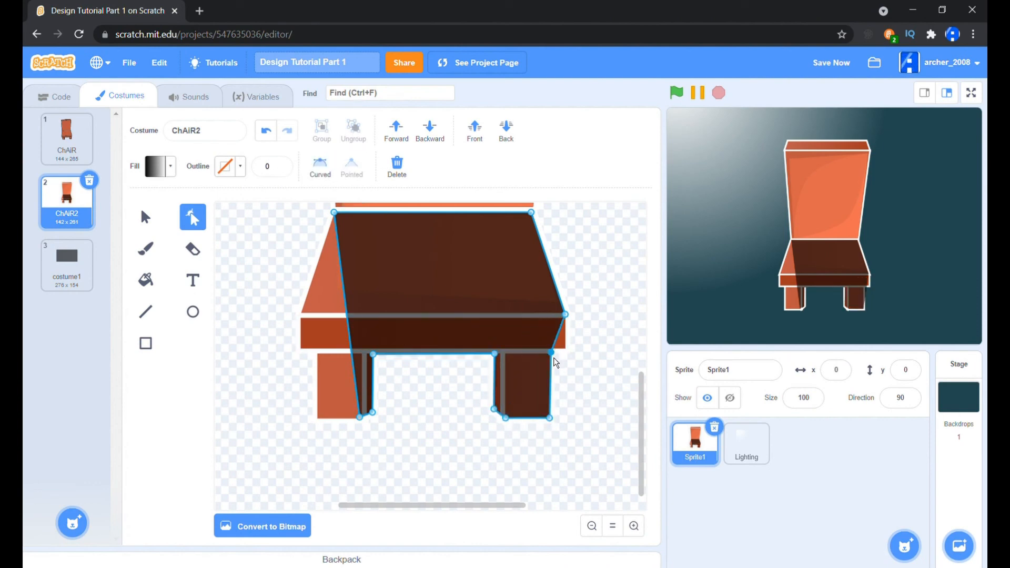
Add a pointed corner to the shadow at the lower right end of the seat's front edge to cover it completely.
click(558, 337)
click(350, 178)
drag(565, 341, 574, 359)
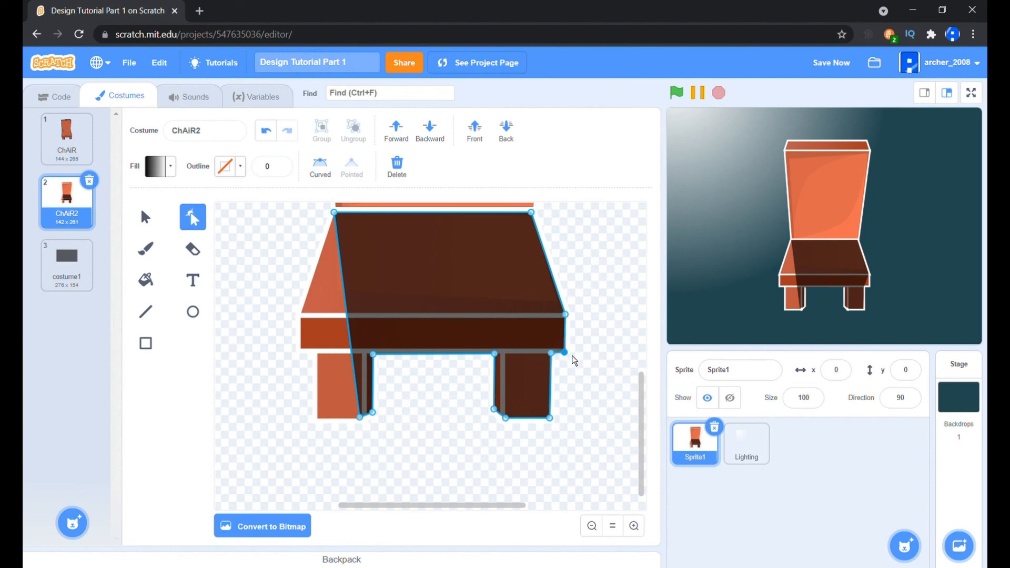
click(593, 362)
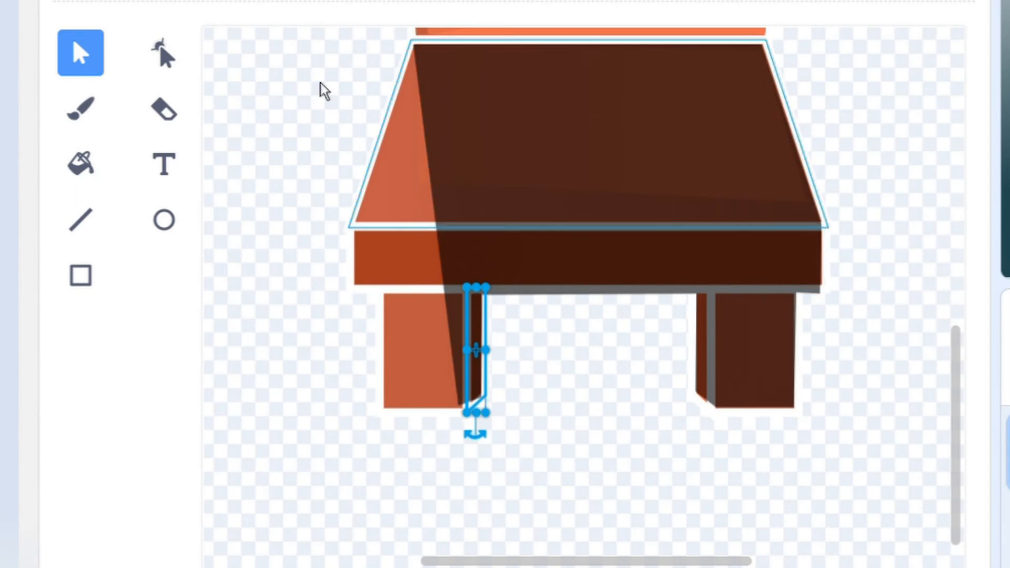
Nudge the lower outer corner of the left leg's inner side face five steps right and five steps up.
click(193, 216)
click(368, 423)
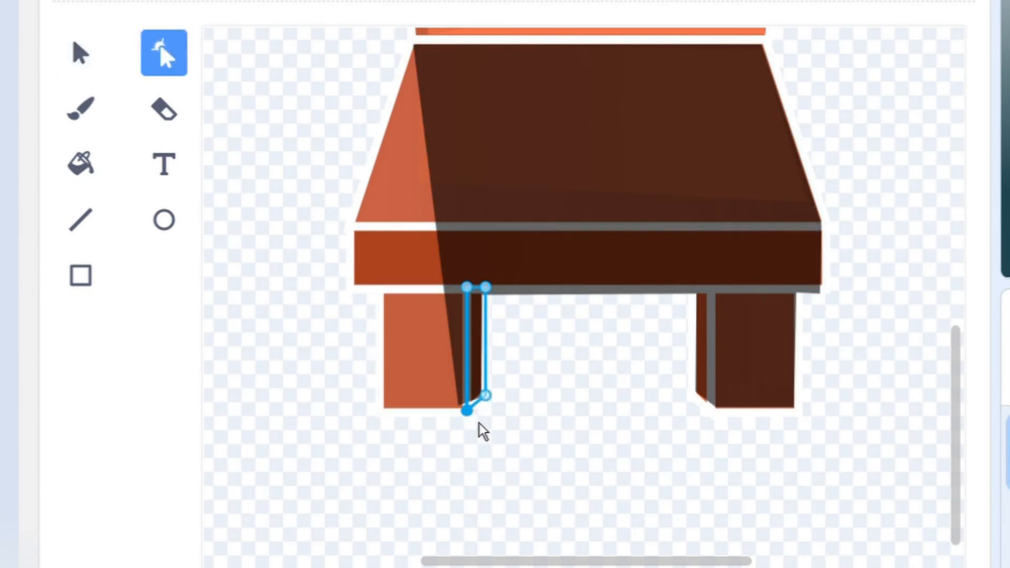
key(Right)
key(Right)
key(Right)
key(Right)
key(Right)
key(Up)
key(Up)
key(Up)
key(Up)
key(Up)
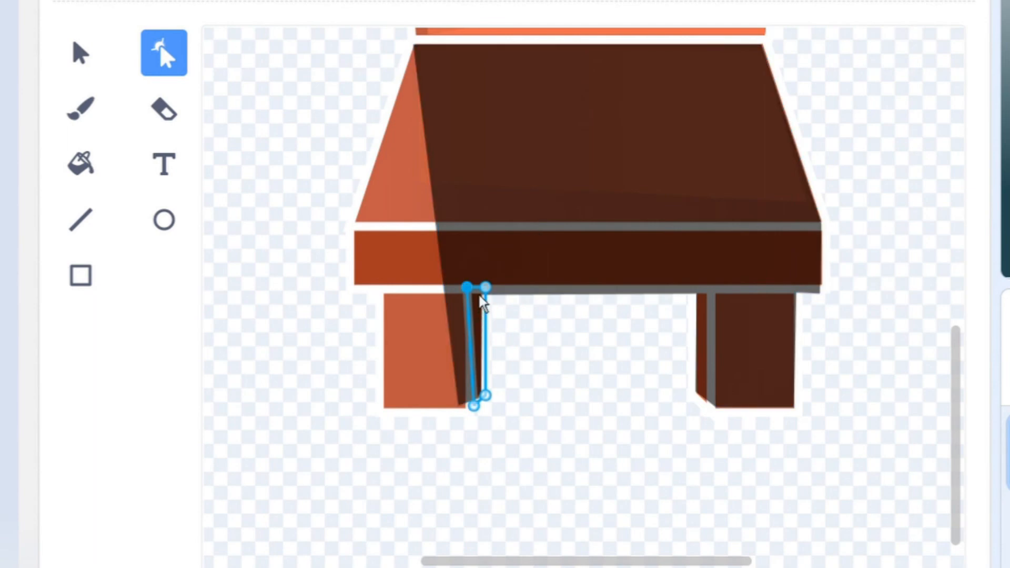
Nudge the lower outer corner of the right leg's inner side face five steps left.
click(81, 53)
click(705, 345)
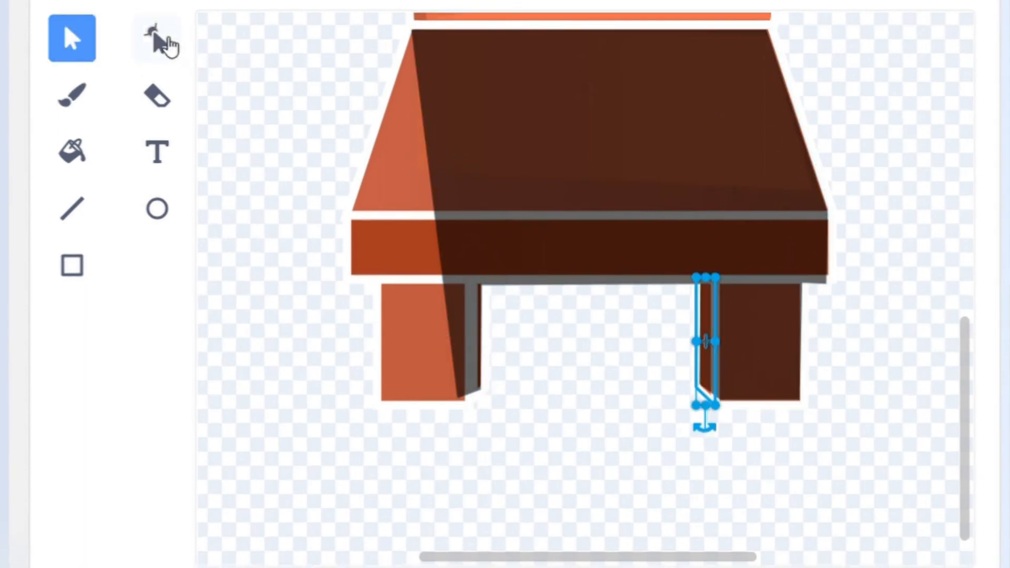
click(156, 39)
click(716, 405)
key(Left)
key(Left)
key(Left)
key(Left)
key(Left)
click(719, 416)
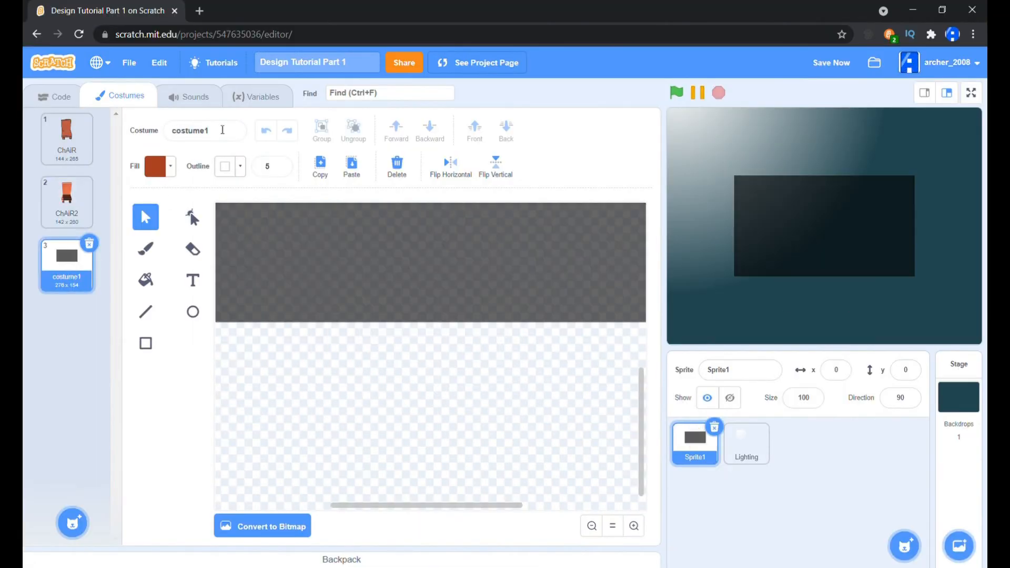
Rename the dark rectangle's costume as Shadow.
click(223, 130)
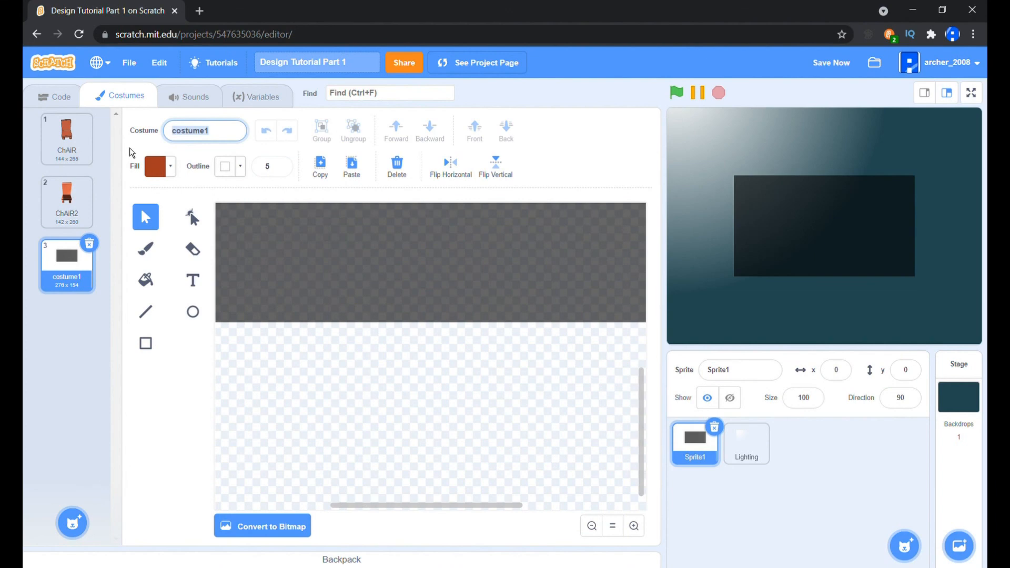
text(Shadow)
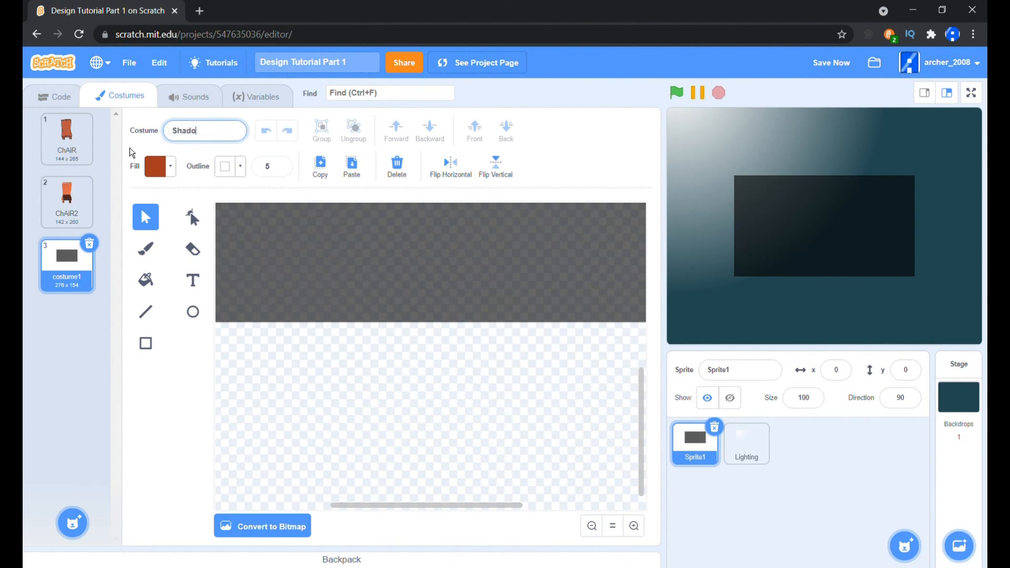